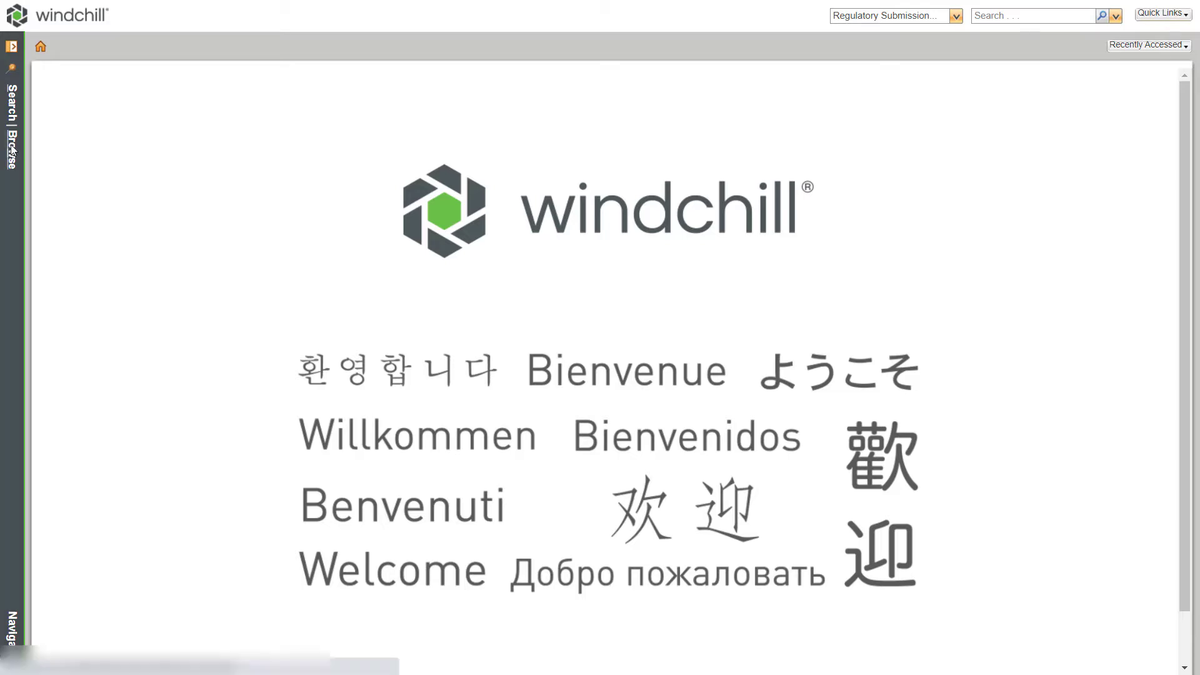
- From the full project list, create Project 1 using the General template
{"action": "left_click", "coordinate": [273, 111]}
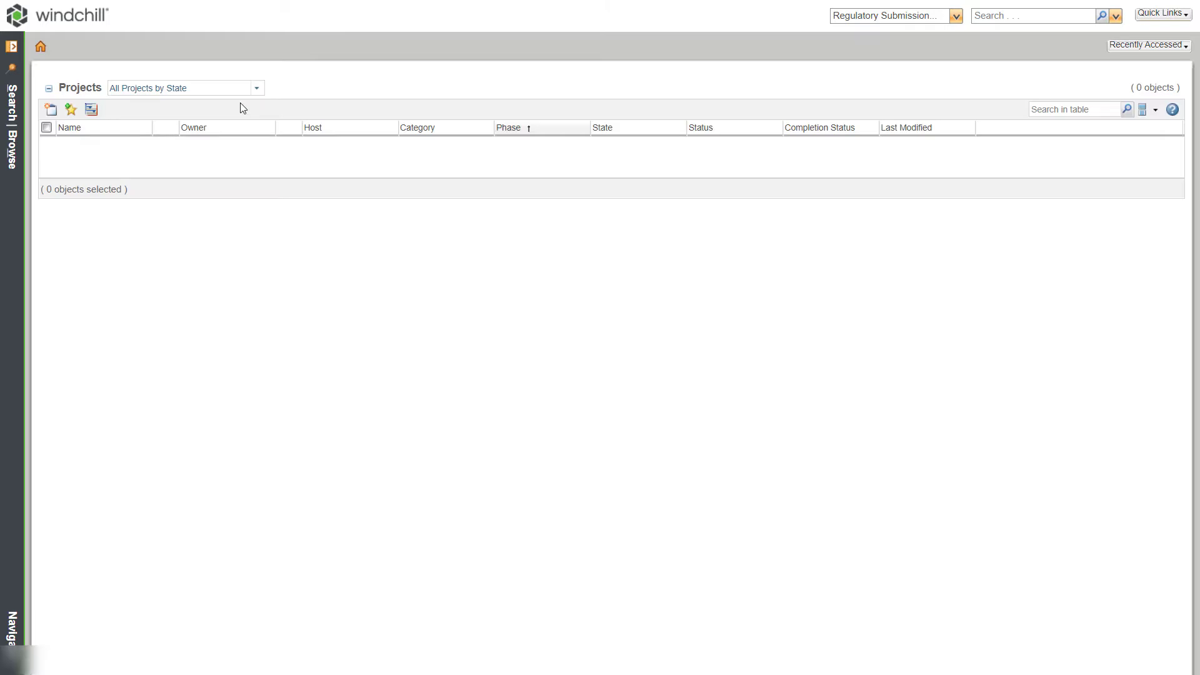
{"action": "left_click", "coordinate": [52, 110]}
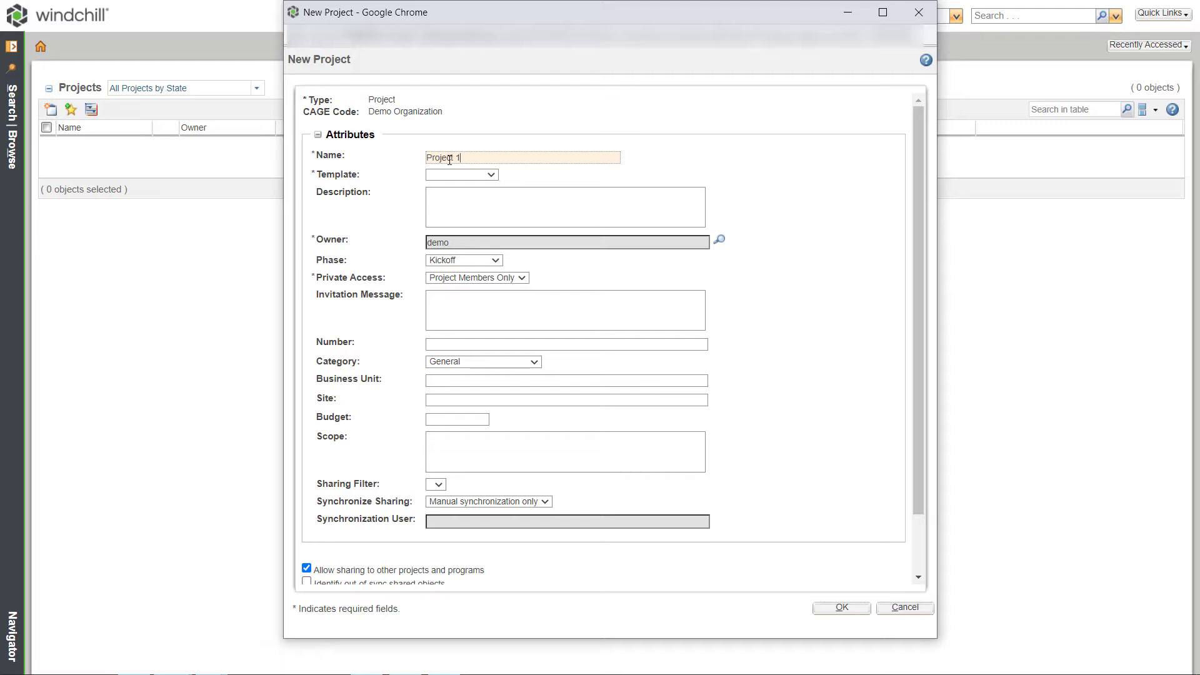
{"action": "left_click", "coordinate": [455, 175]}
{"action": "left_click", "coordinate": [455, 223]}
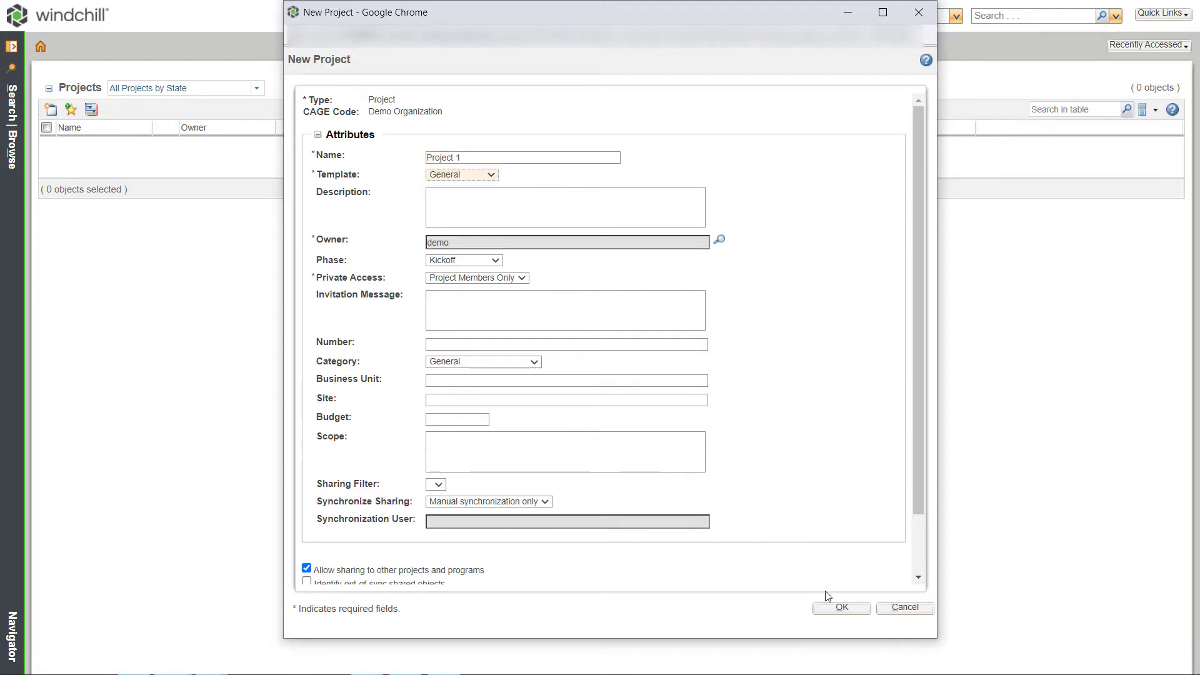
{"action": "left_click", "coordinate": [838, 609]}
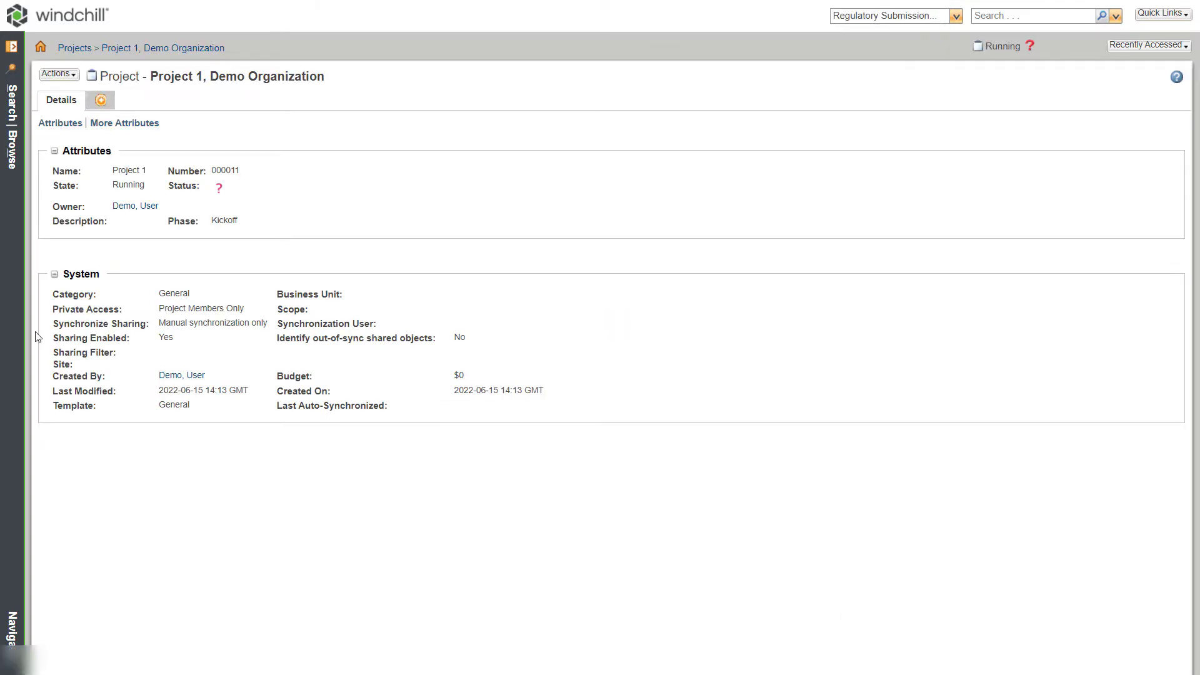
- Navigate to Project 1's Plan in the browse panel and show its Schedule
{"action": "left_click", "coordinate": [12, 162]}
{"action": "left_click", "coordinate": [20, 128]}
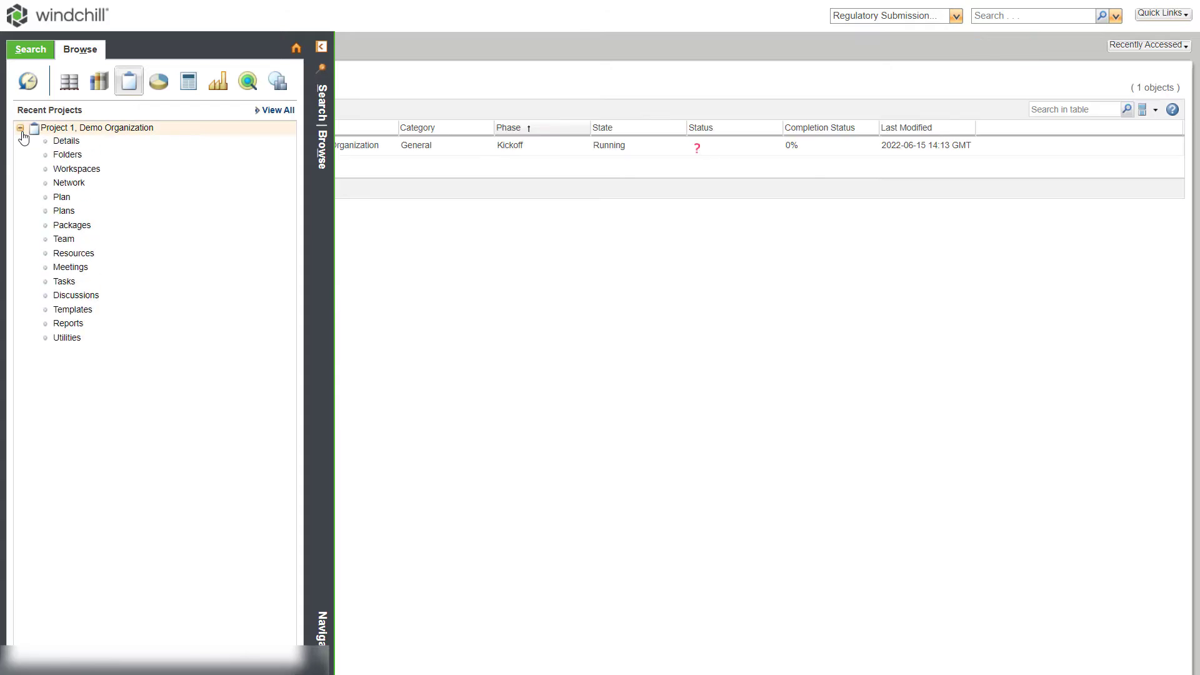
{"action": "left_click", "coordinate": [62, 198]}
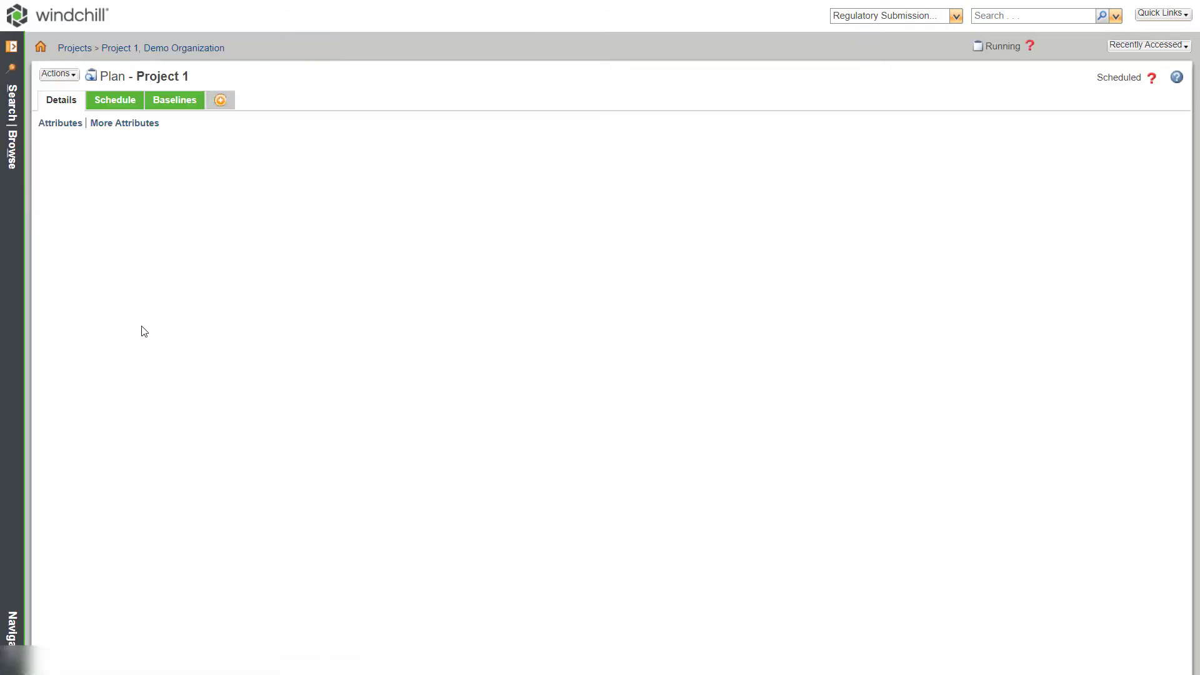
{"action": "left_click", "coordinate": [107, 102]}
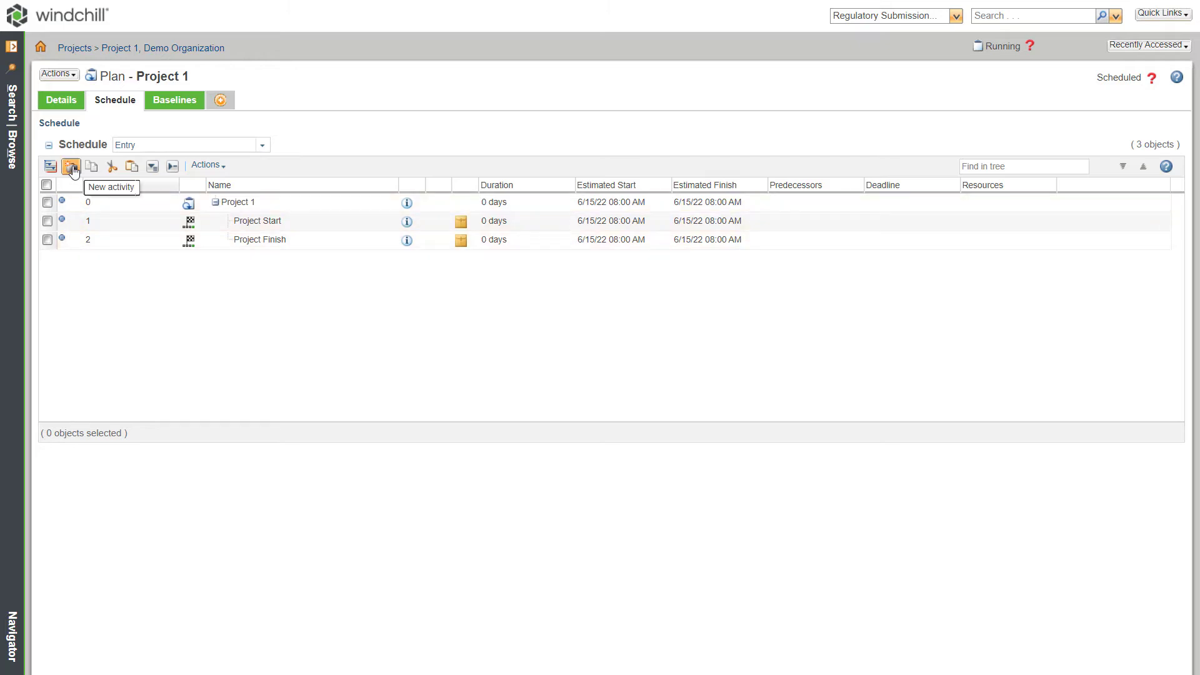
- Insert an activity named Requirements directly below the Project Start milestone
{"action": "right_click", "coordinate": [276, 221]}
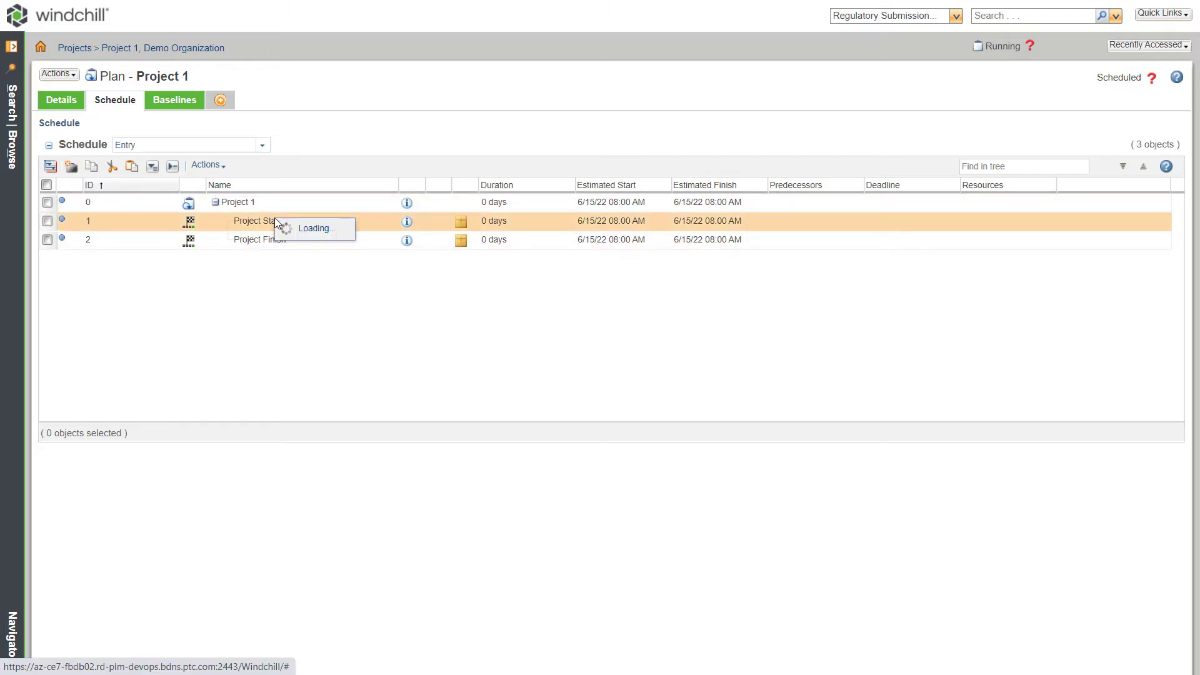
{"action": "left_click", "coordinate": [302, 379]}
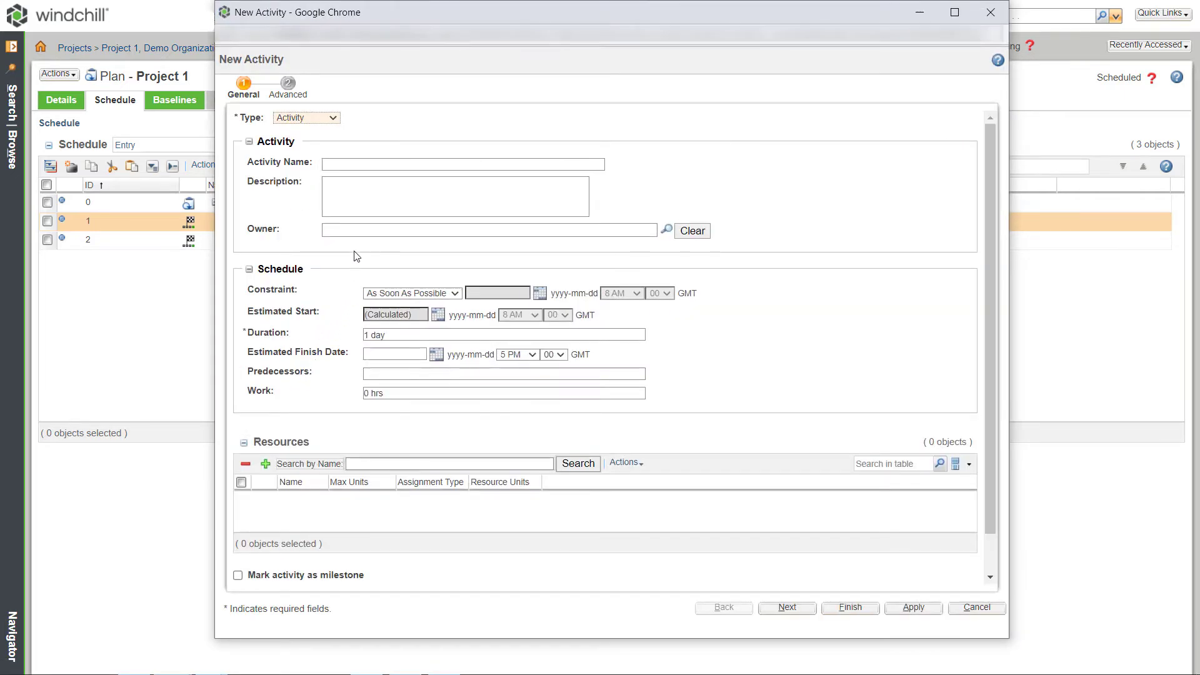
{"action": "left_click", "coordinate": [355, 165]}
{"action": "type", "text": "Requirements"}
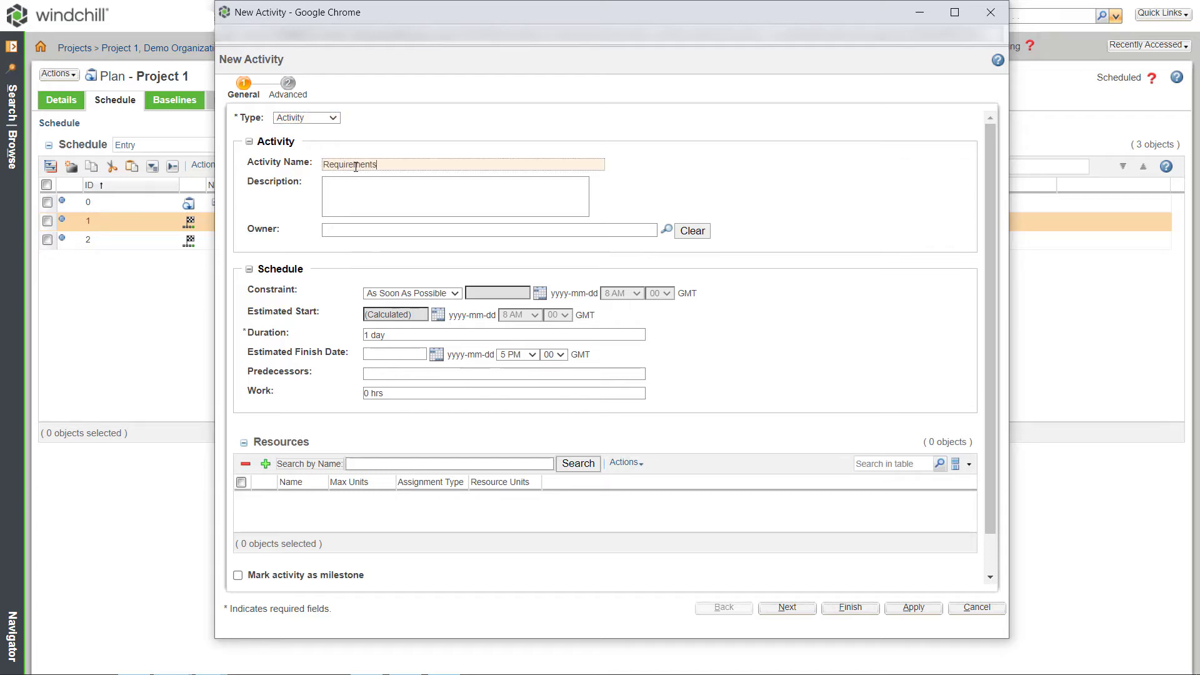
{"action": "left_click", "coordinate": [847, 610]}
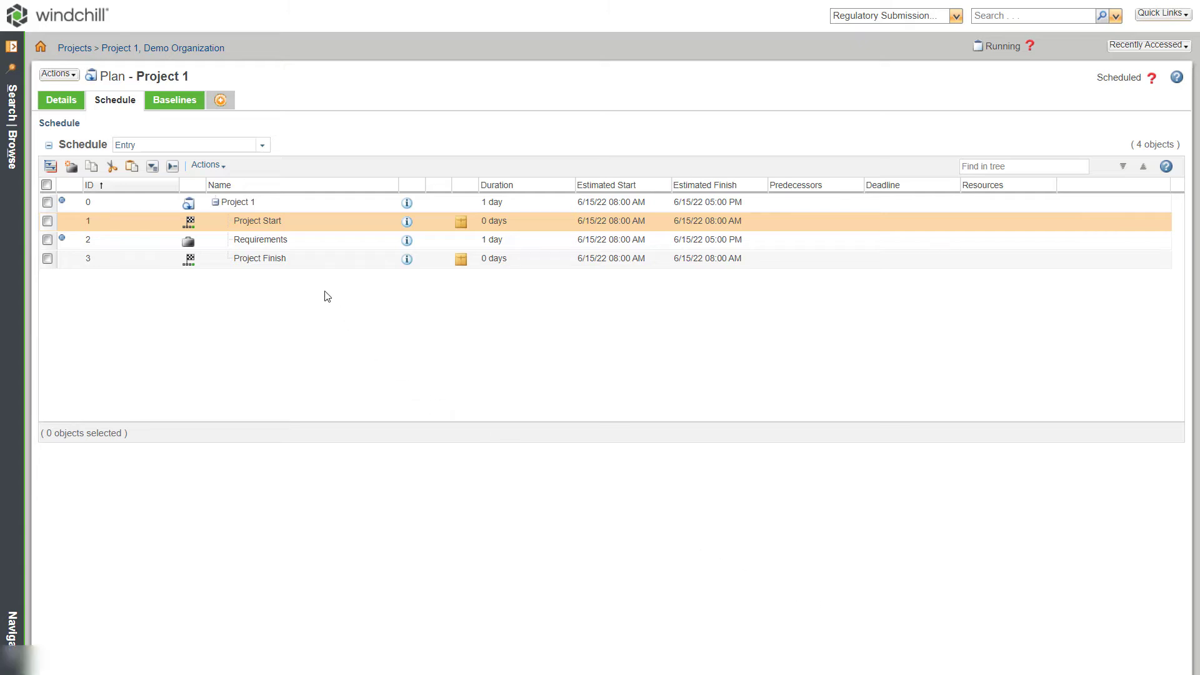
- Add a Define Requirements child activity under Requirements with a duration of 5 days
{"action": "right_click", "coordinate": [298, 244]}
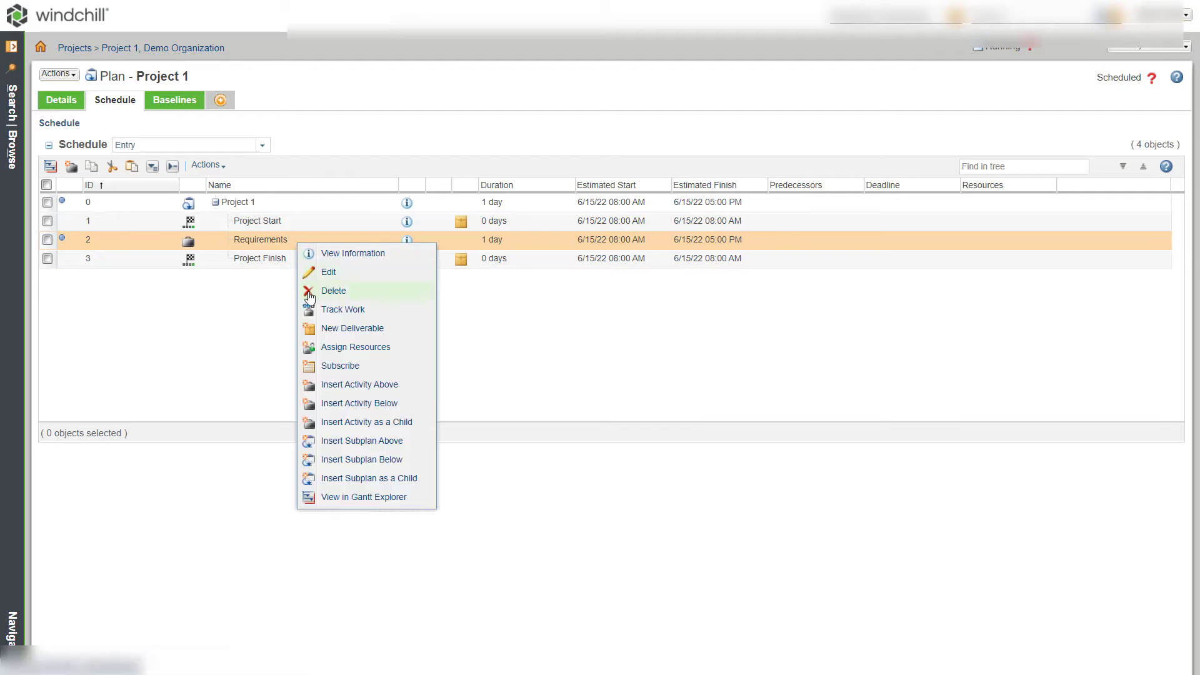
{"action": "left_click", "coordinate": [349, 423]}
{"action": "left_click", "coordinate": [515, 166]}
{"action": "type", "text": "Define Requirements"}
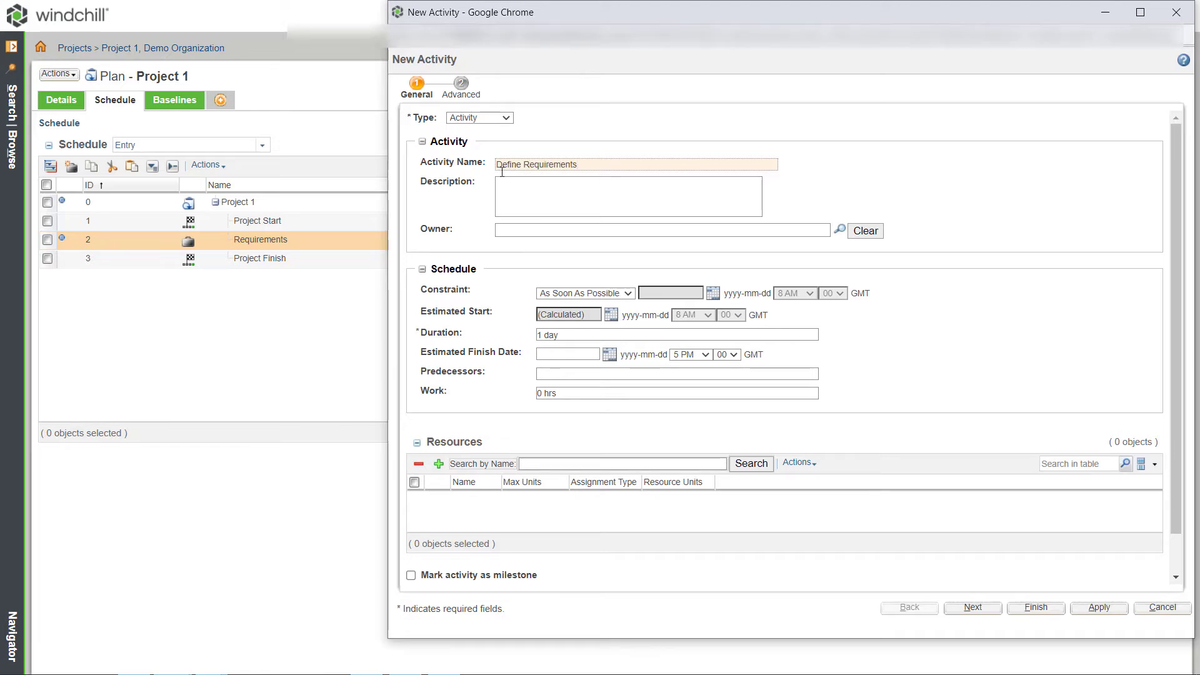
{"action": "triple_click", "coordinate": [543, 335]}
{"action": "type", "text": "5 days"}
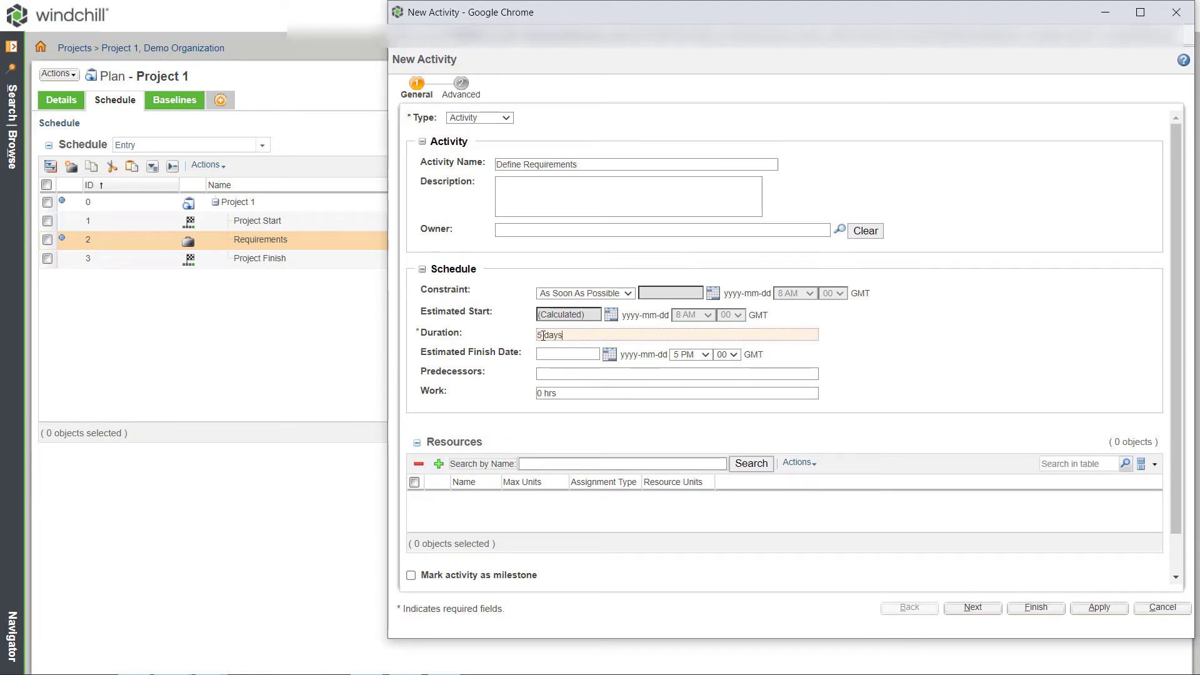
{"action": "left_click", "coordinate": [1041, 613]}
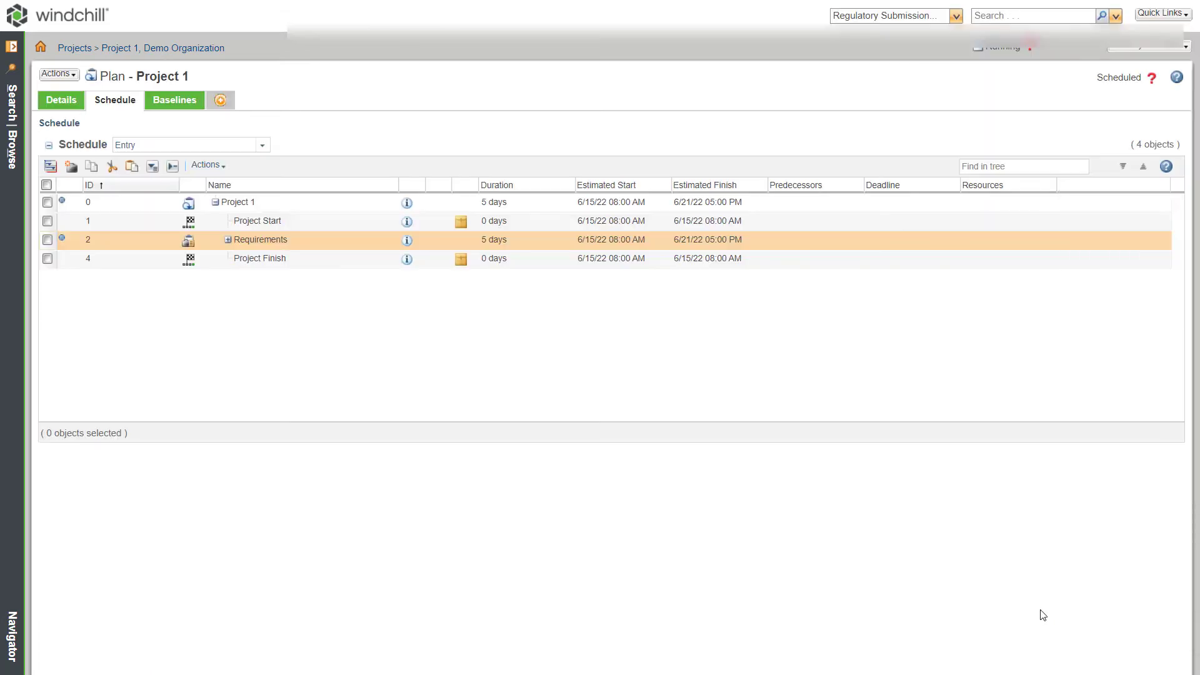
- Add a Conduct Requirement Review Meeting child under Requirements, As Soon As Possible, with predecessor 3
{"action": "left_click", "coordinate": [229, 241]}
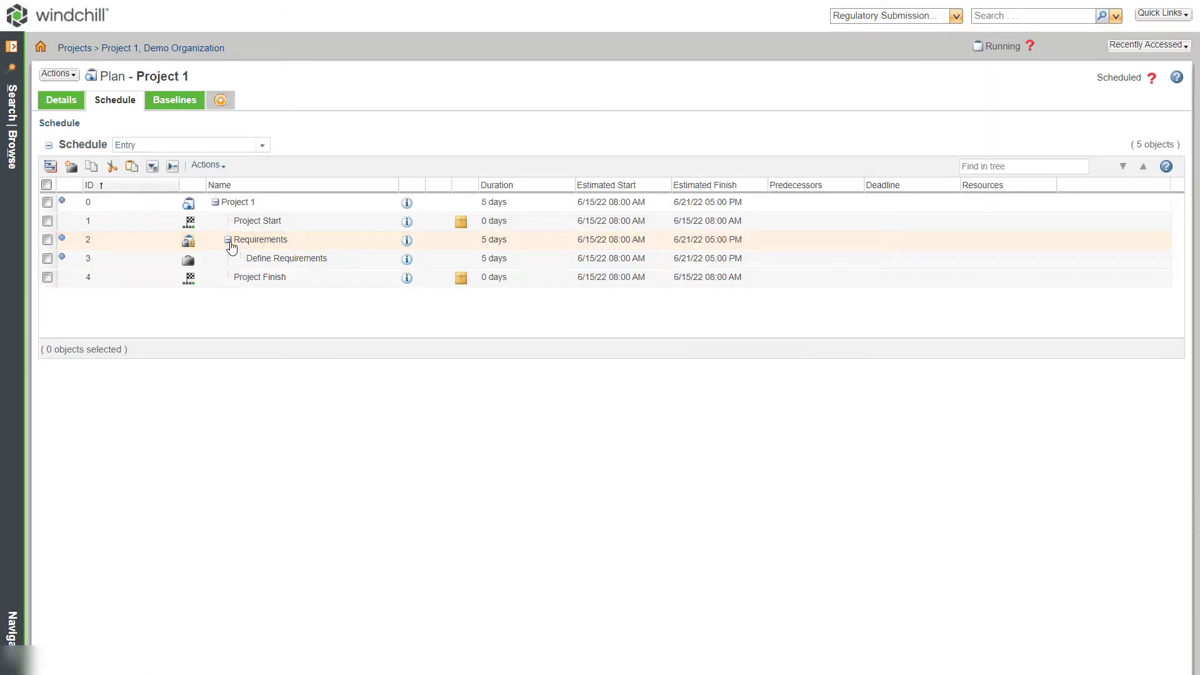
{"action": "right_click", "coordinate": [242, 242]}
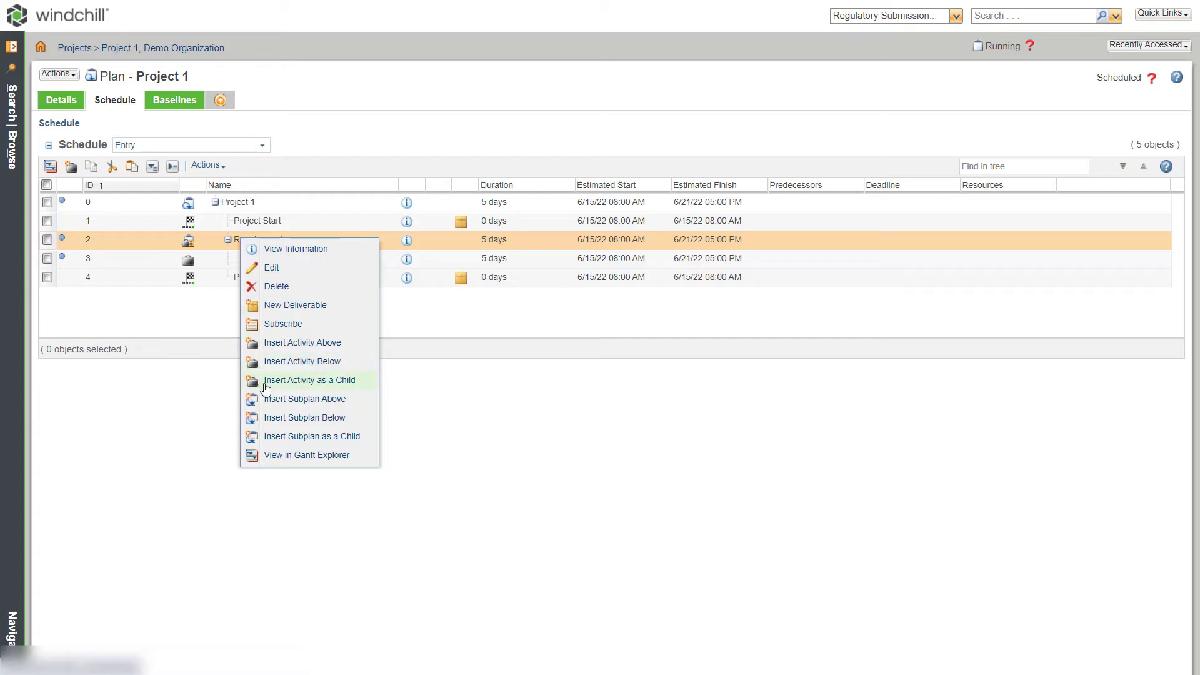
{"action": "left_click", "coordinate": [265, 382]}
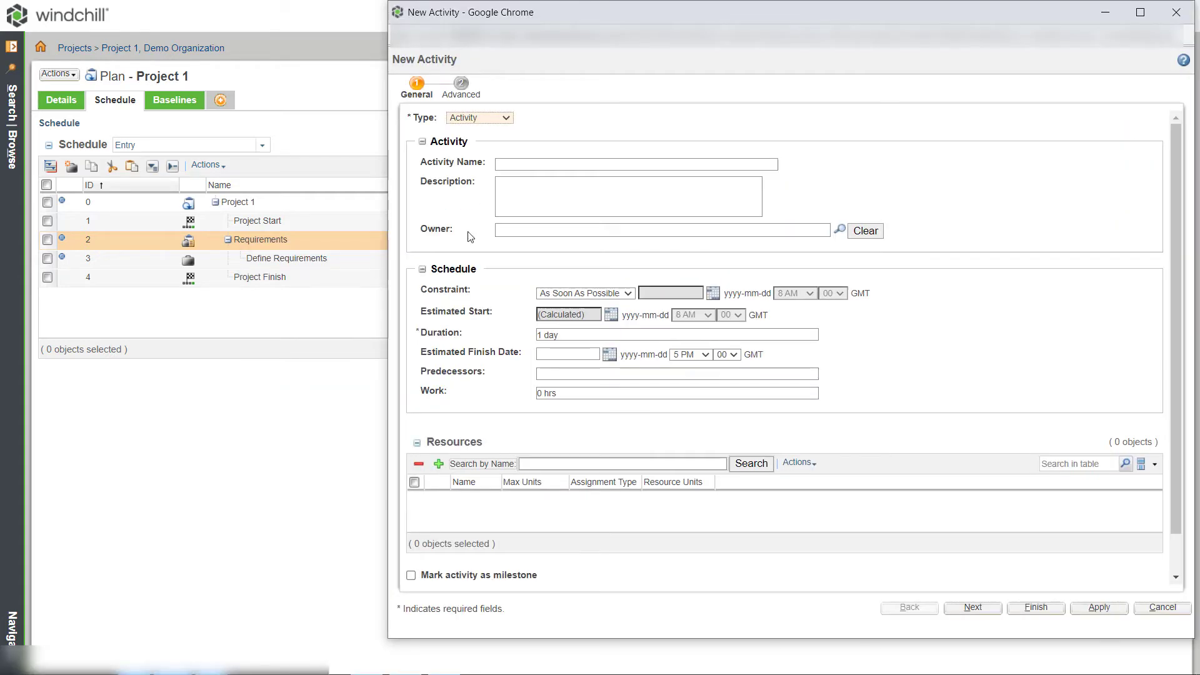
{"action": "left_click", "coordinate": [516, 164]}
{"action": "type", "text": "Conduct Requirement Review Meeting"}
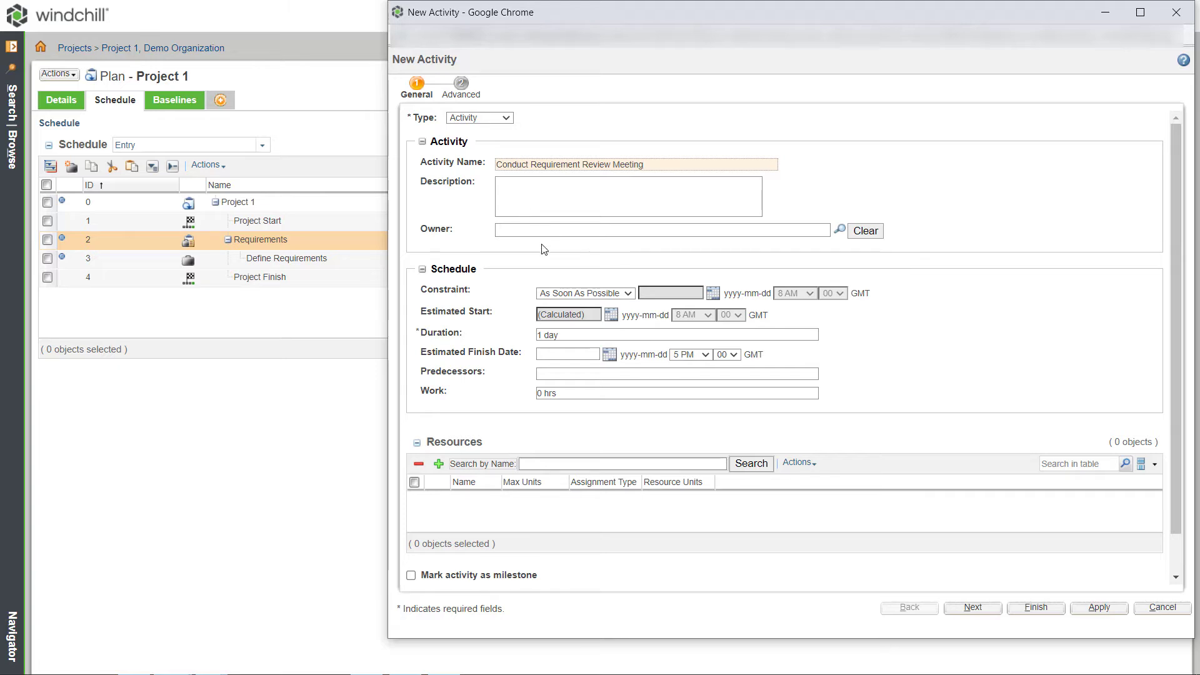
{"action": "left_click", "coordinate": [560, 293]}
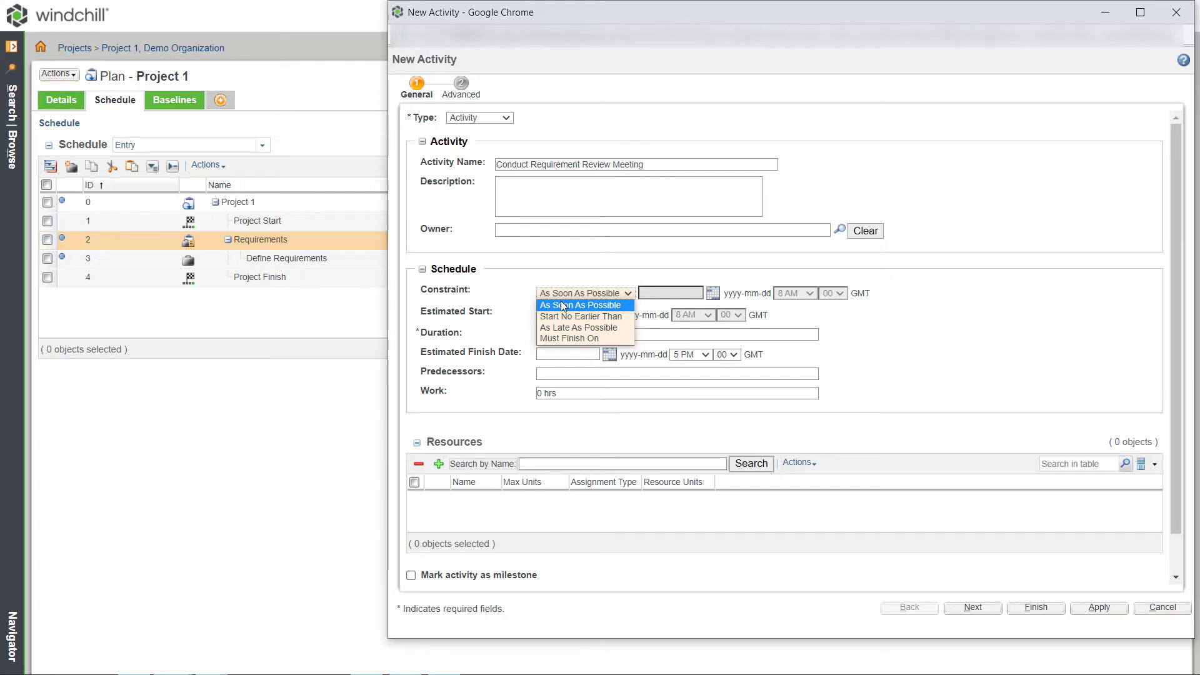
{"action": "left_click", "coordinate": [561, 305]}
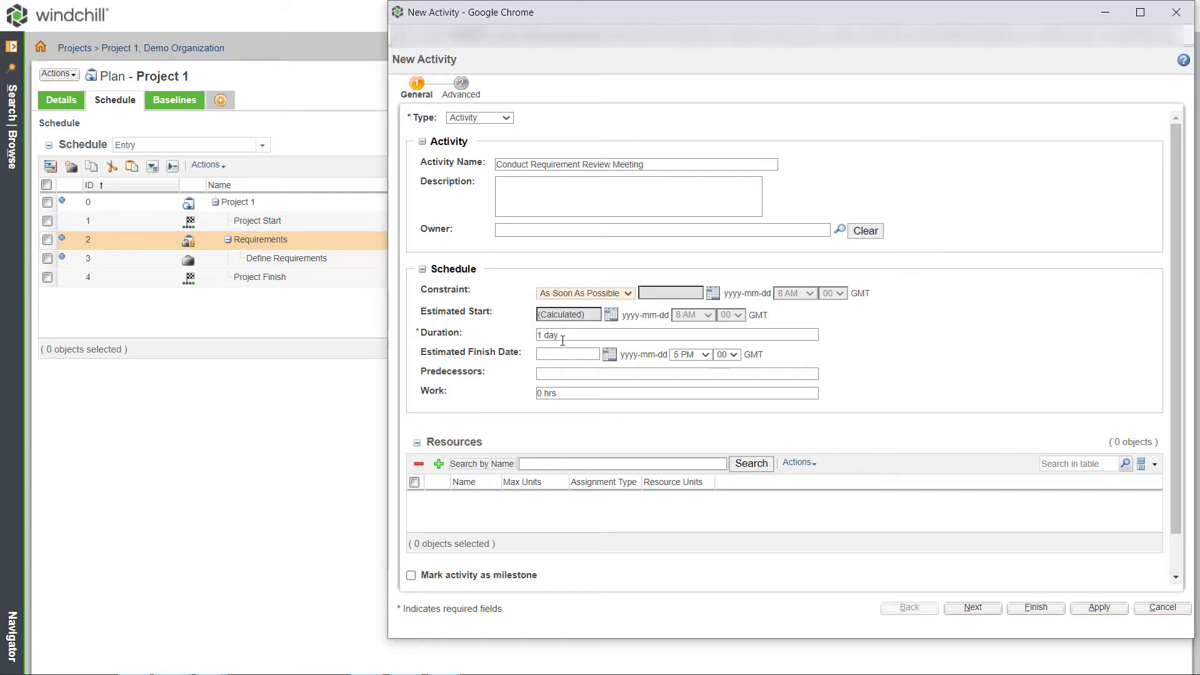
{"action": "left_click", "coordinate": [562, 372]}
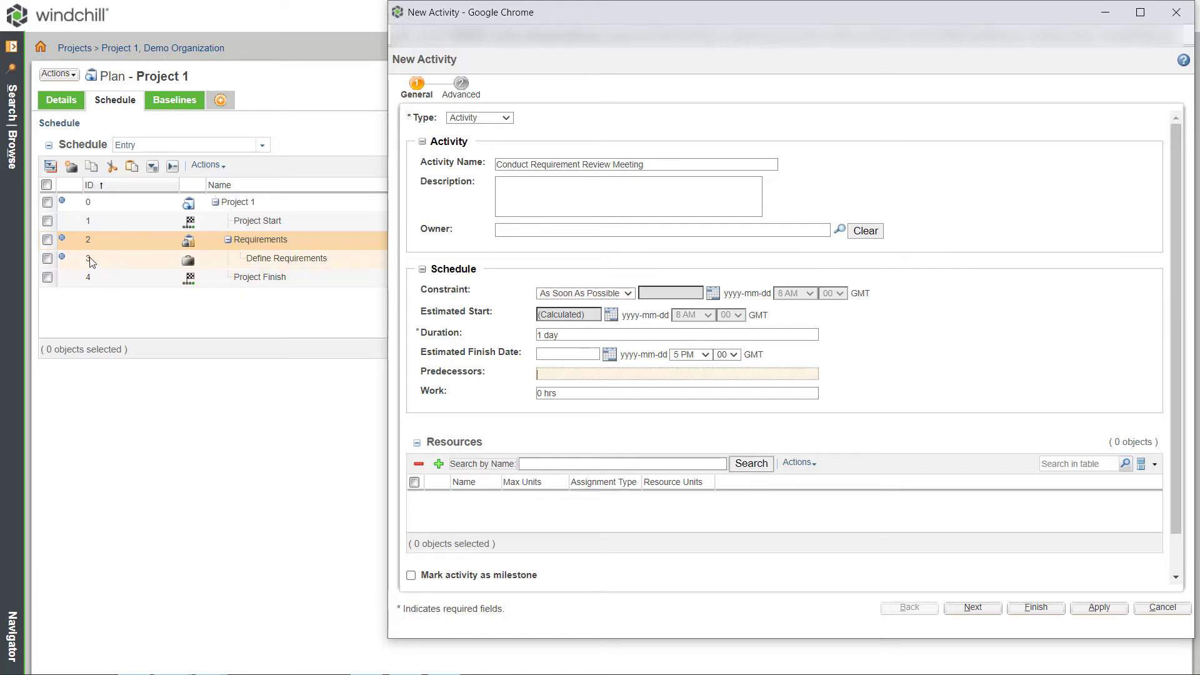
{"action": "type", "text": "3"}
{"action": "left_click", "coordinate": [1056, 608]}
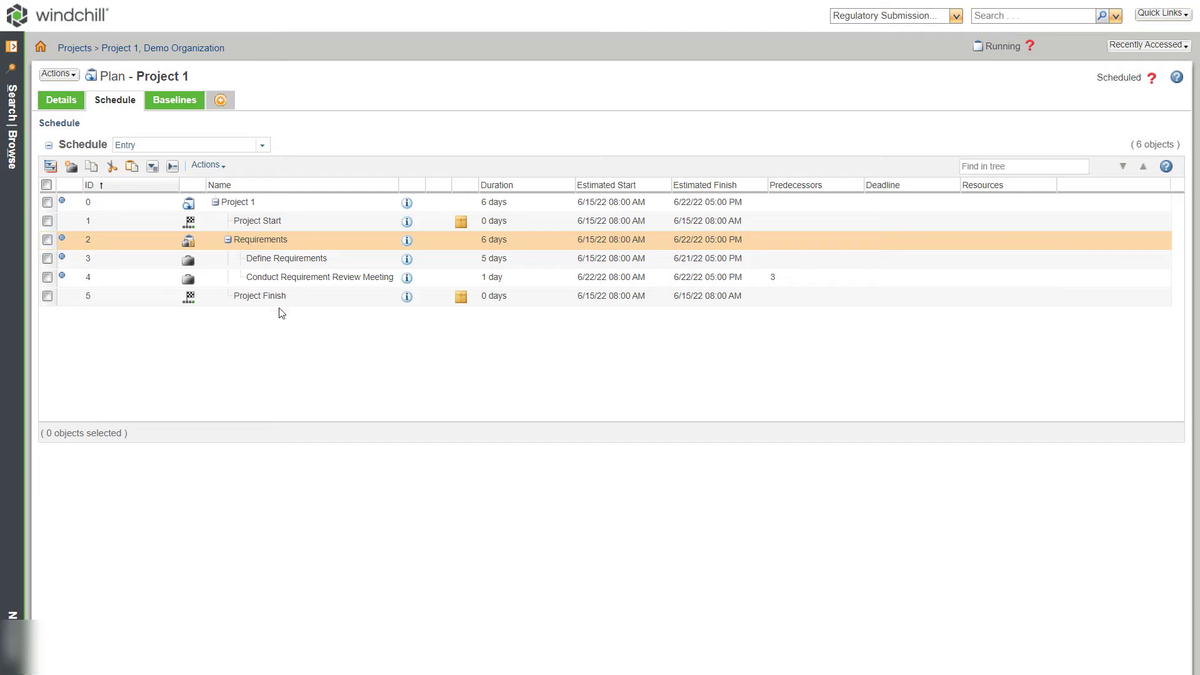
- Insert an activity named Design above the Project Finish milestone
{"action": "right_click", "coordinate": [272, 298]}
{"action": "left_click", "coordinate": [318, 439]}
{"action": "type", "text": "Design"}
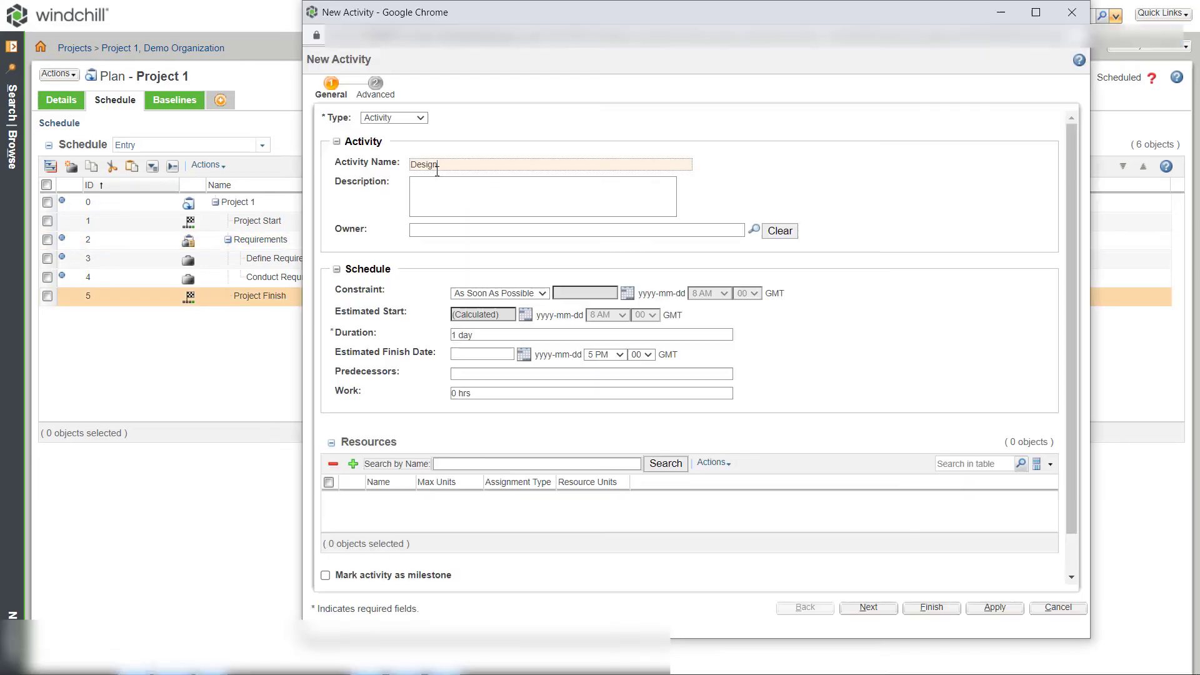
{"action": "left_click", "coordinate": [931, 607]}
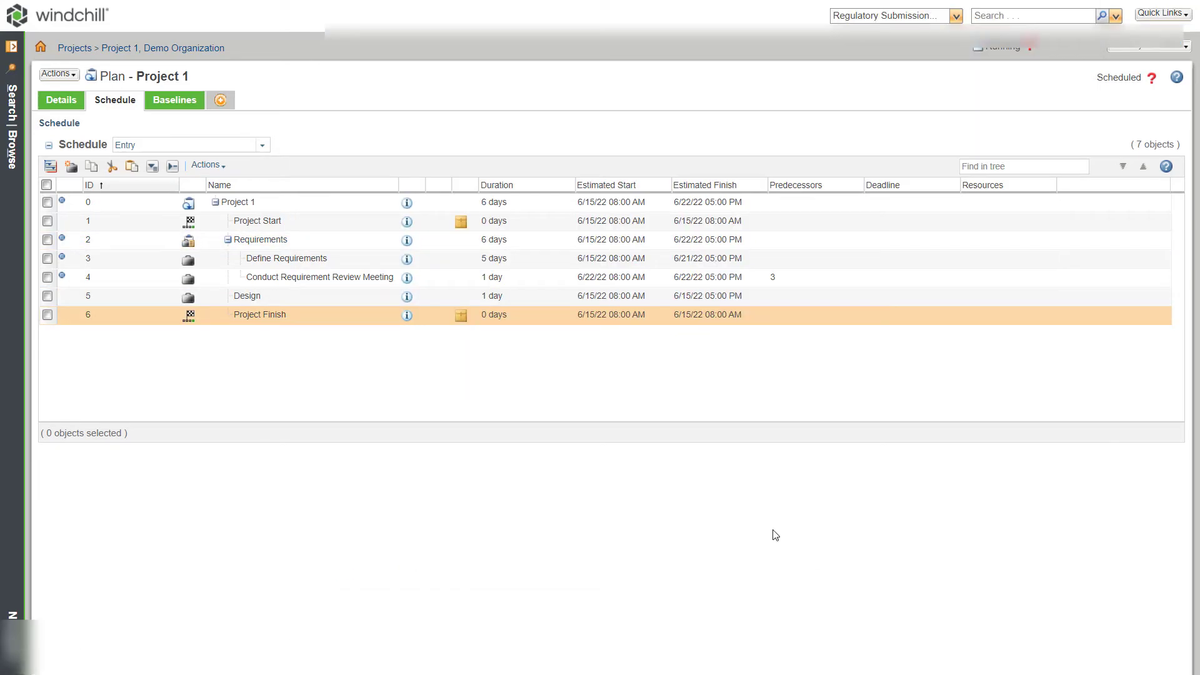
- Add Design Task 1 as a child activity of Design
{"action": "right_click", "coordinate": [321, 297]}
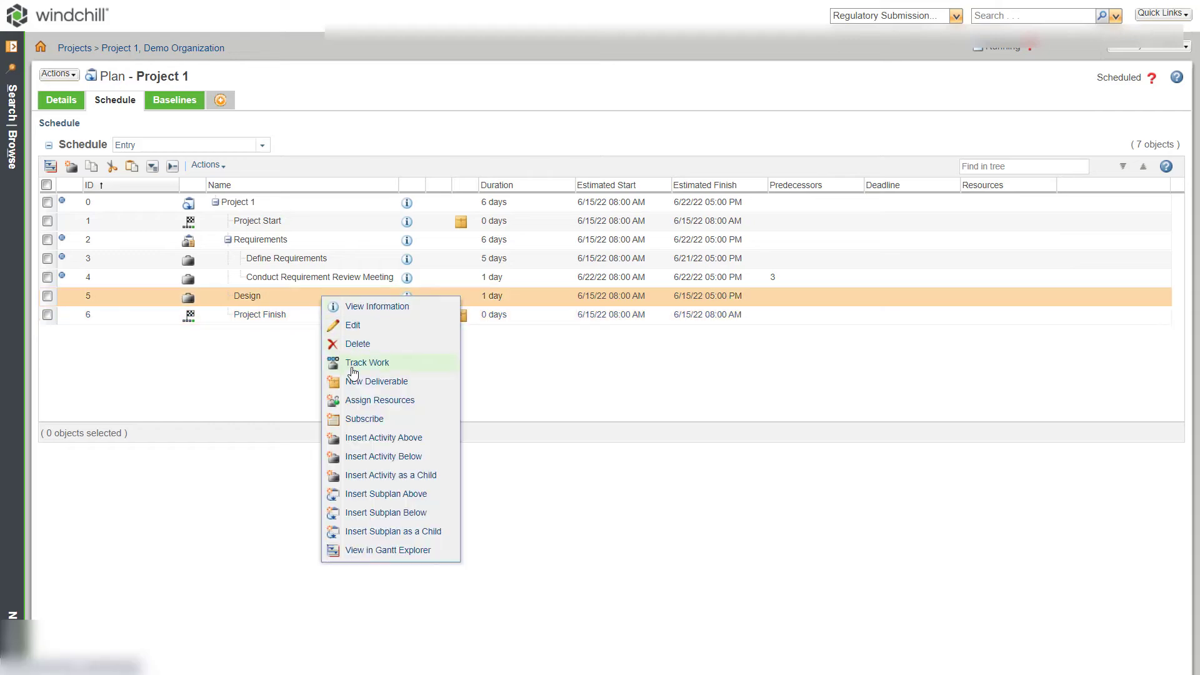
{"action": "left_click", "coordinate": [384, 471]}
{"action": "left_click", "coordinate": [497, 164]}
{"action": "type", "text": "Design Task 1"}
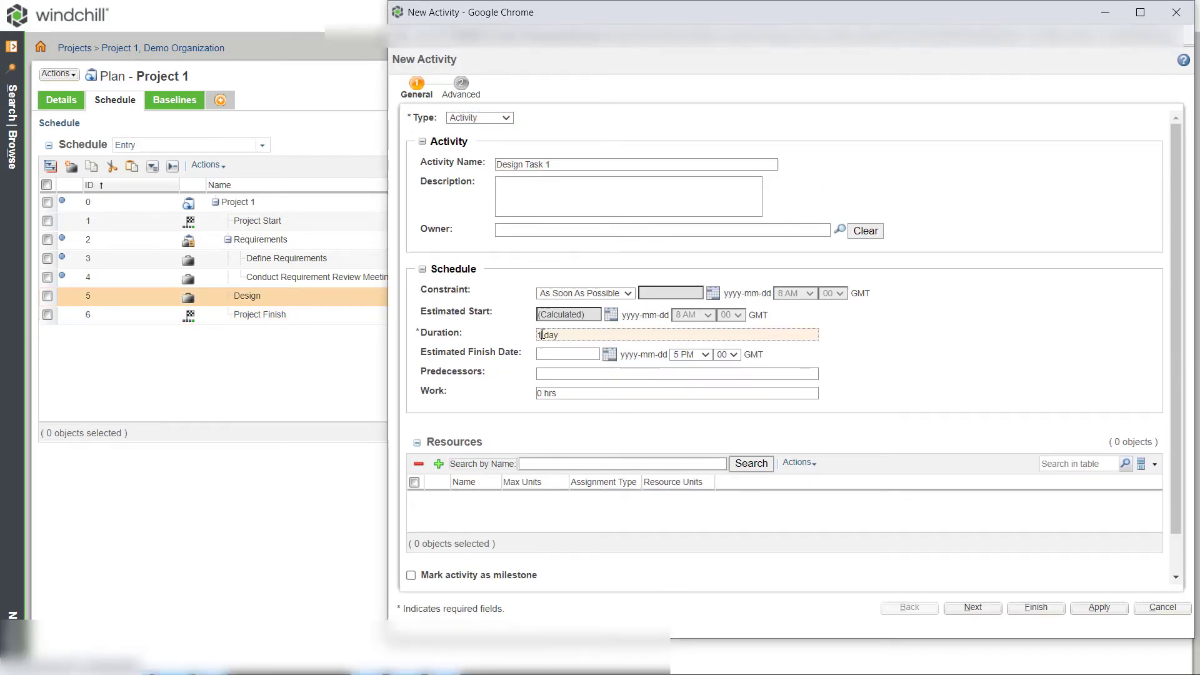
{"action": "left_click", "coordinate": [1031, 608]}
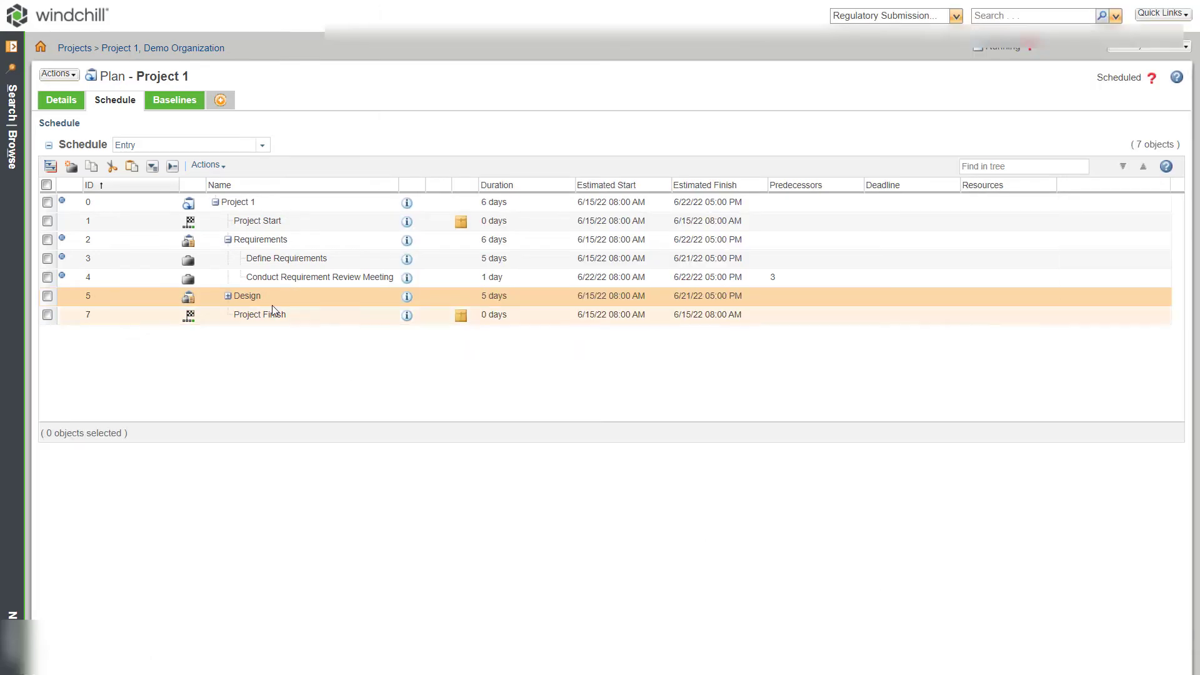
- Add Design Task 2 under Design with a 5-day duration and predecessor 6
{"action": "left_click", "coordinate": [228, 296]}
{"action": "right_click", "coordinate": [228, 299]}
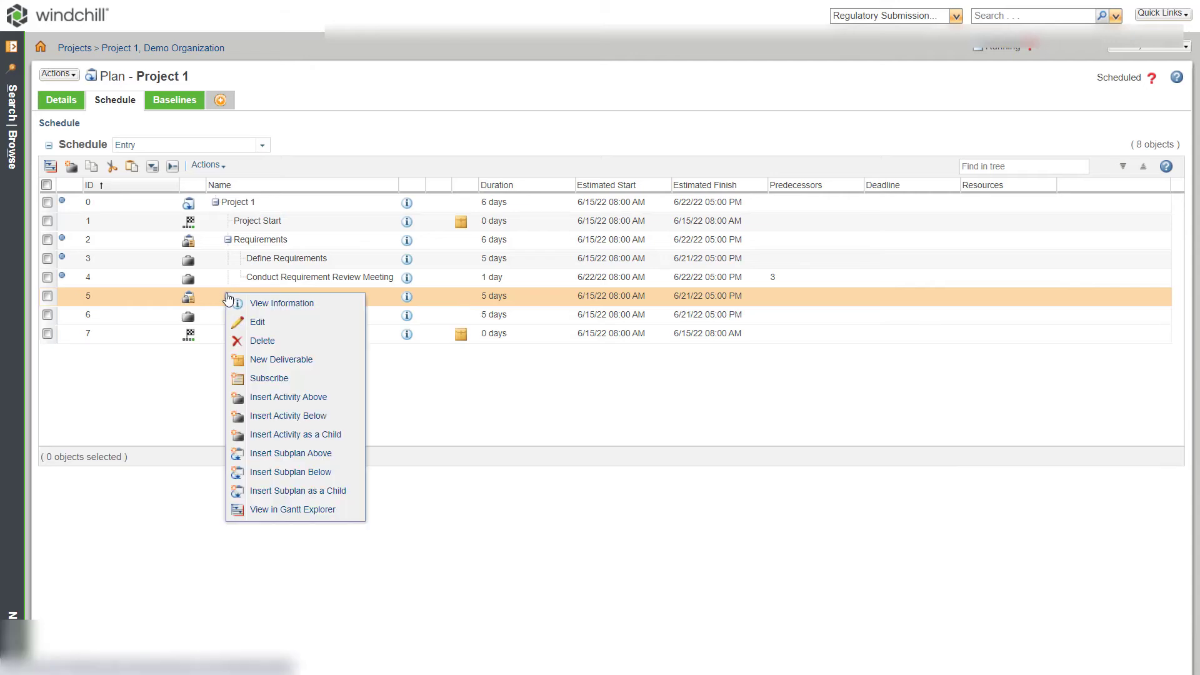
{"action": "left_click", "coordinate": [273, 434]}
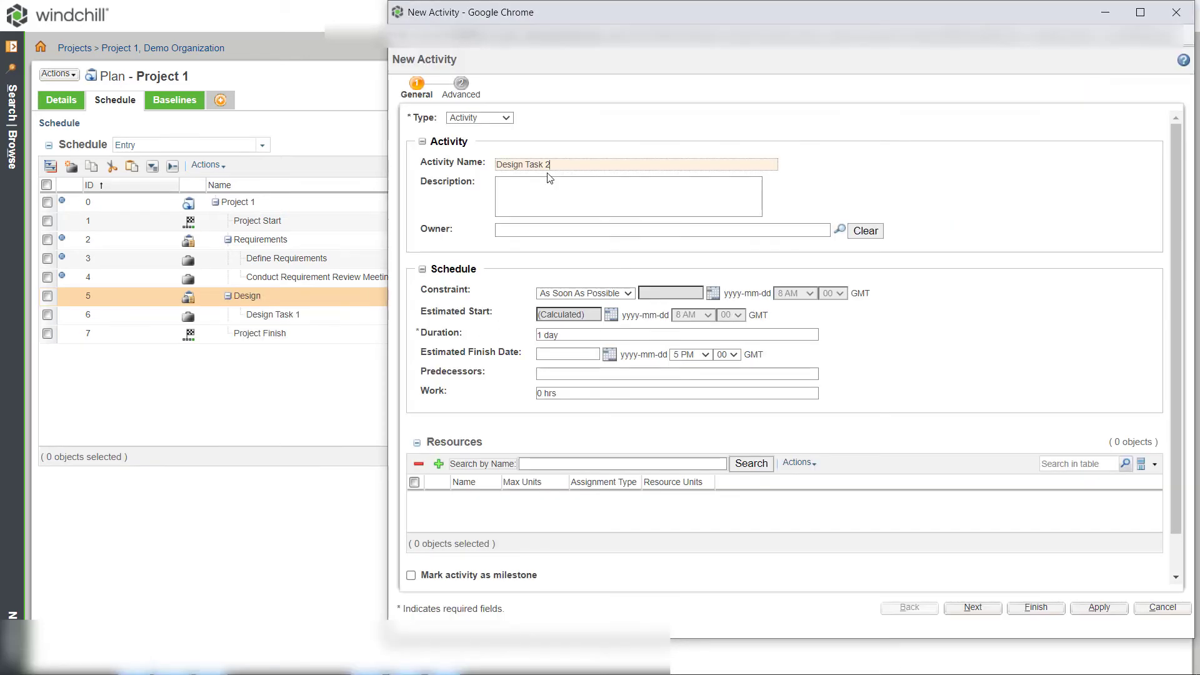
{"action": "double_click", "coordinate": [538, 335]}
{"action": "type", "text": "5"}
{"action": "left_click", "coordinate": [558, 374]}
{"action": "type", "text": "6"}
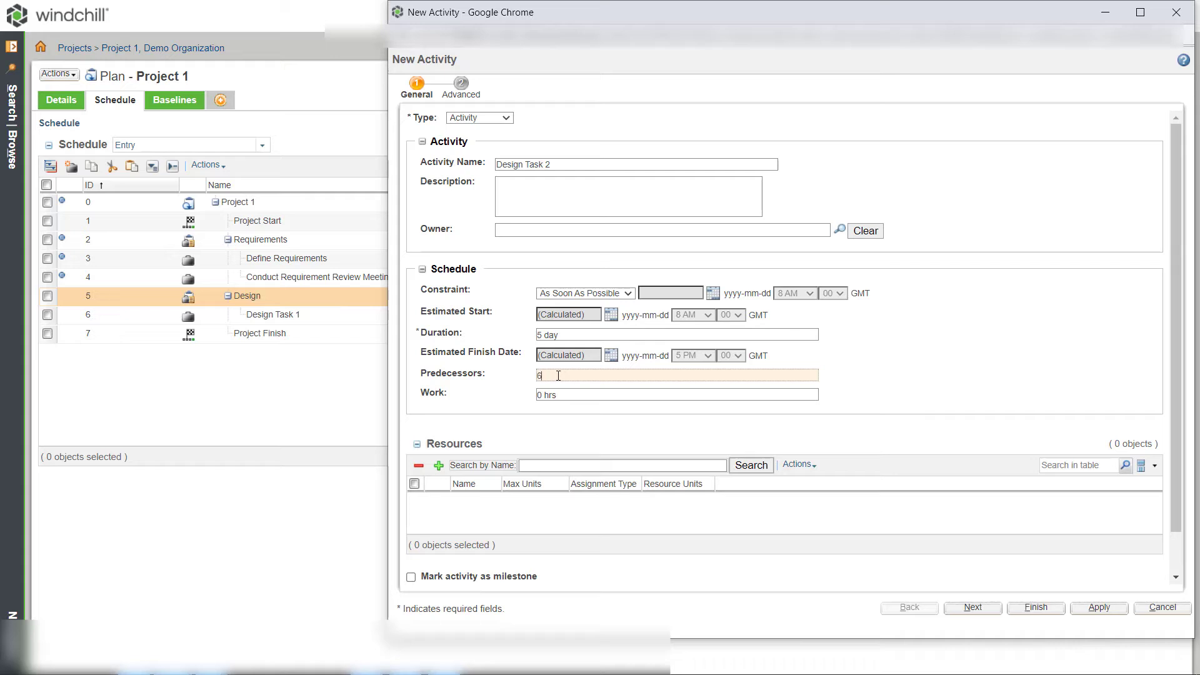
{"action": "left_click", "coordinate": [1035, 606]}
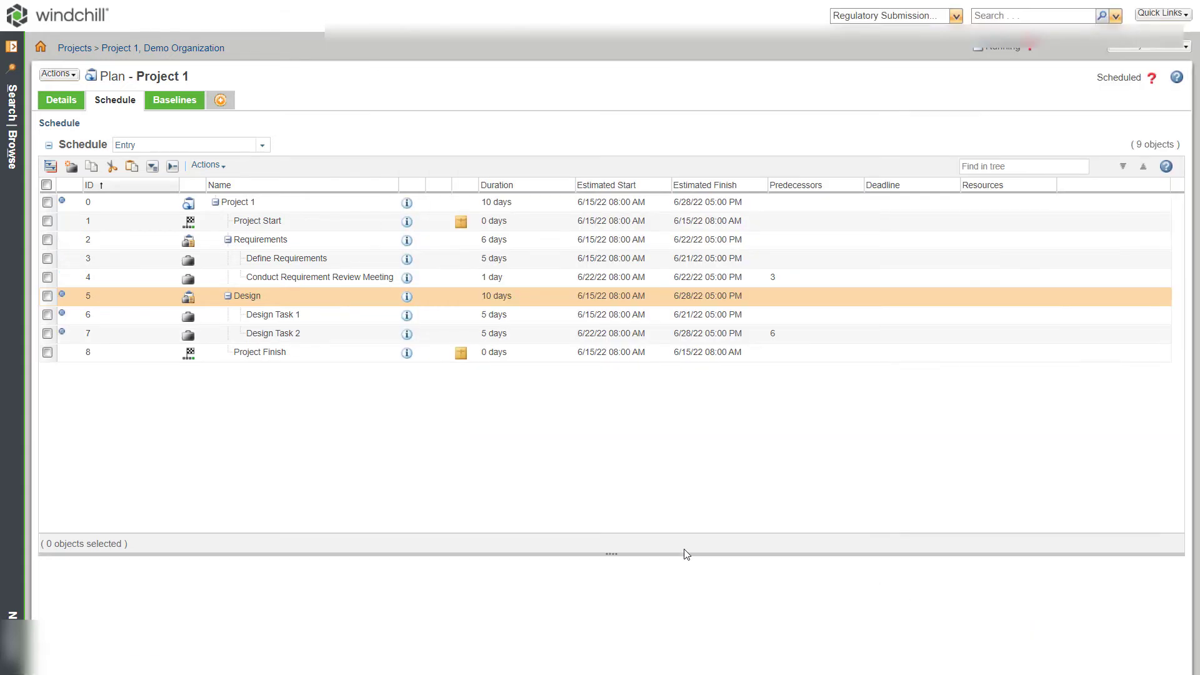
- Insert a Development activity above Project Finish, constrained to Start No Earlier Than 2022-07-18
{"action": "right_click", "coordinate": [326, 356]}
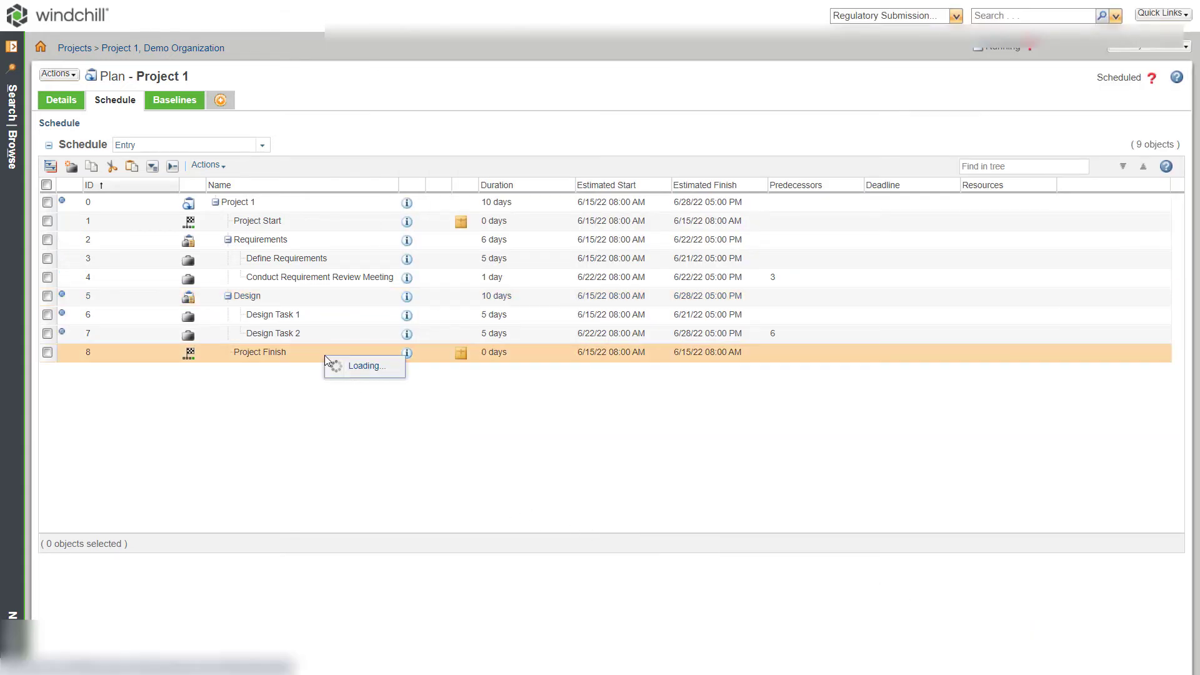
{"action": "left_click", "coordinate": [375, 506]}
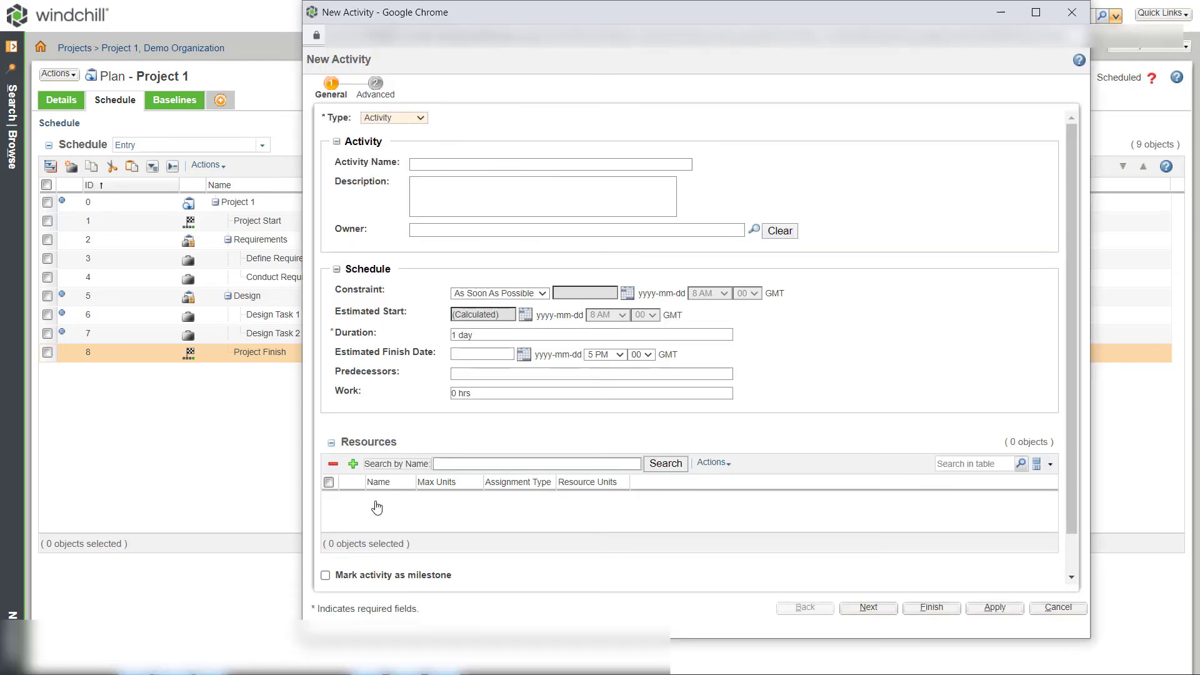
{"action": "left_click", "coordinate": [467, 164]}
{"action": "type", "text": "Development"}
{"action": "left_click", "coordinate": [537, 294]}
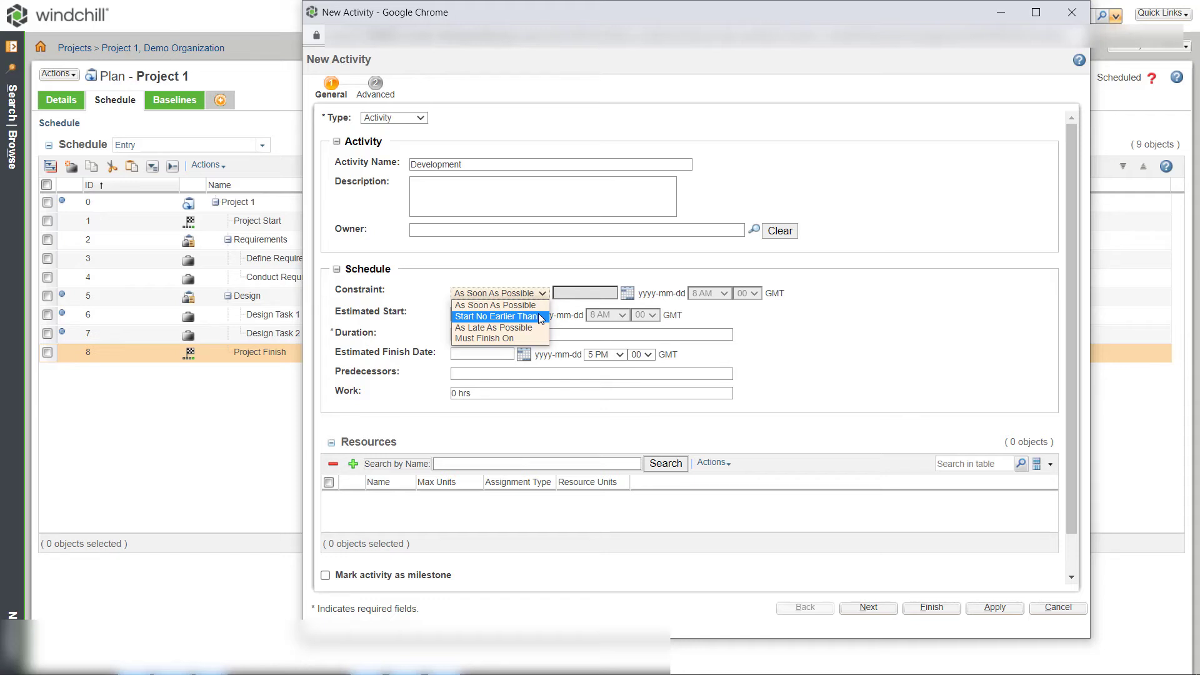
{"action": "left_click", "coordinate": [541, 317]}
{"action": "left_click", "coordinate": [625, 293]}
{"action": "left_click", "coordinate": [750, 352]}
{"action": "left_click", "coordinate": [753, 445]}
{"action": "left_click", "coordinate": [704, 429]}
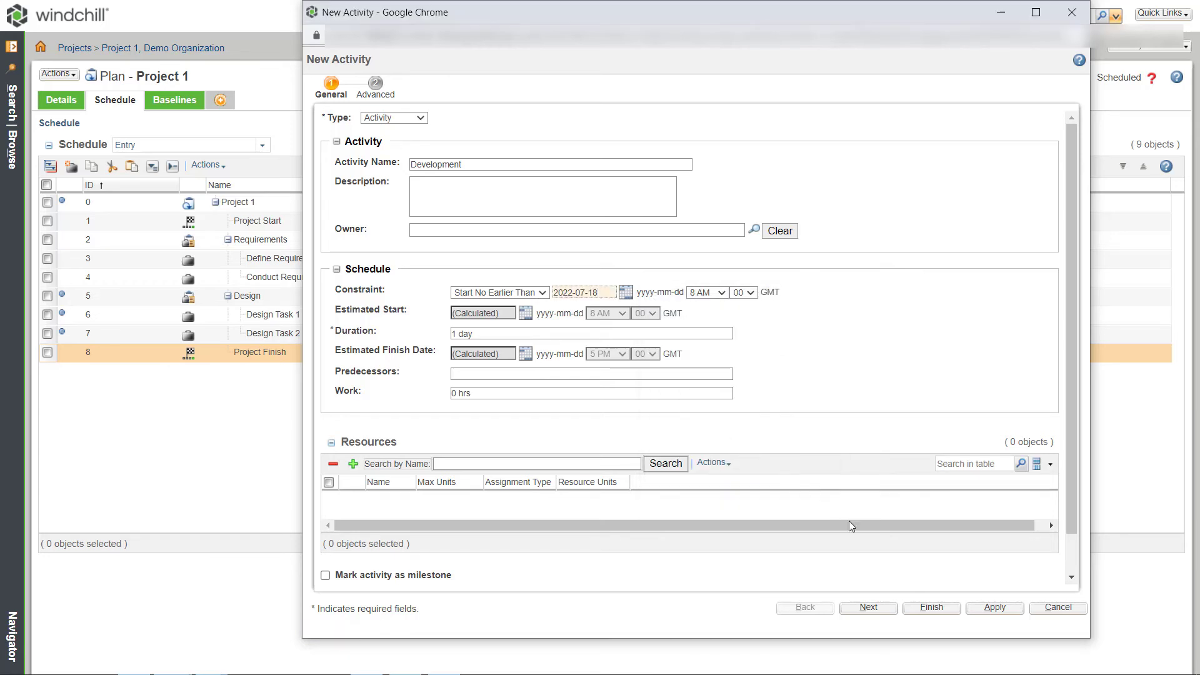
{"action": "left_click", "coordinate": [937, 609]}
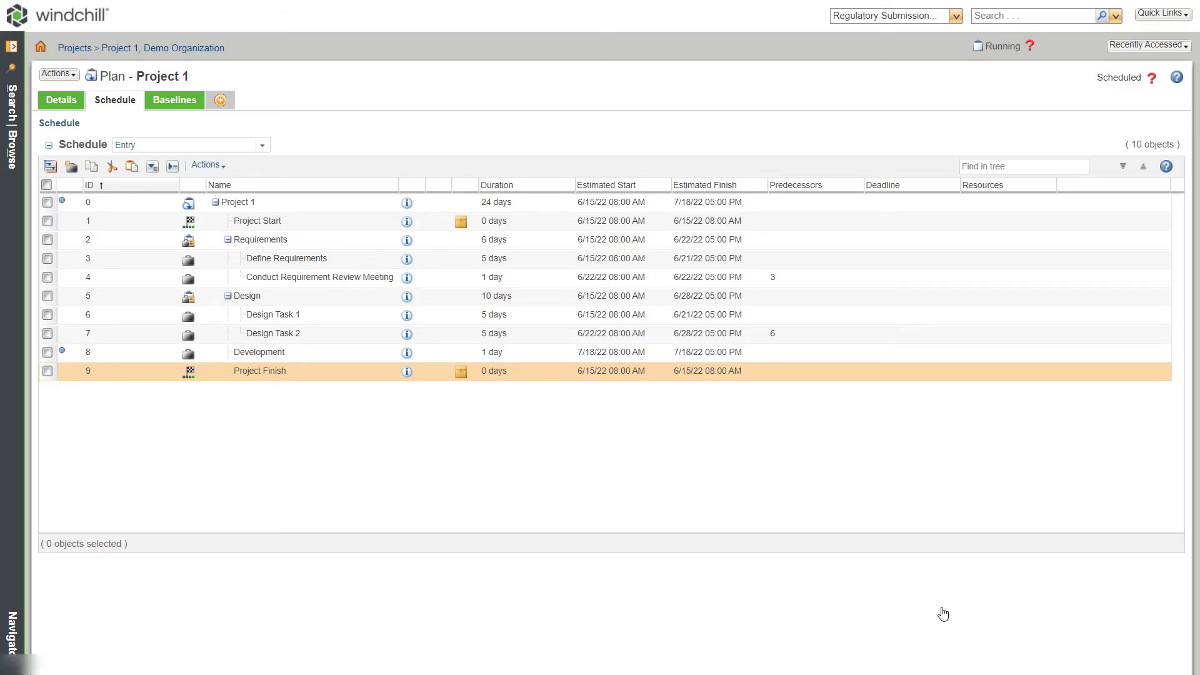
- Add Development task 1 under Development with a 10-day duration
{"action": "right_click", "coordinate": [325, 353]}
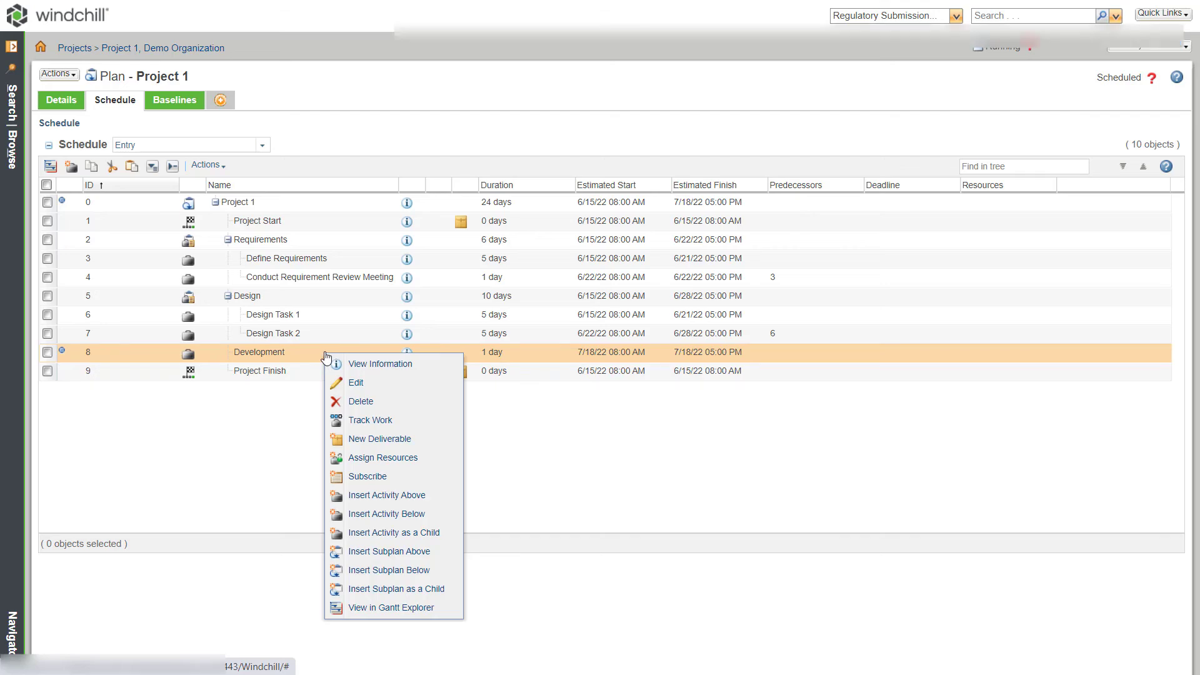
{"action": "left_click", "coordinate": [386, 532]}
{"action": "type", "text": "Development task 1"}
{"action": "left_click", "coordinate": [677, 334]}
{"action": "type", "text": "10 days"}
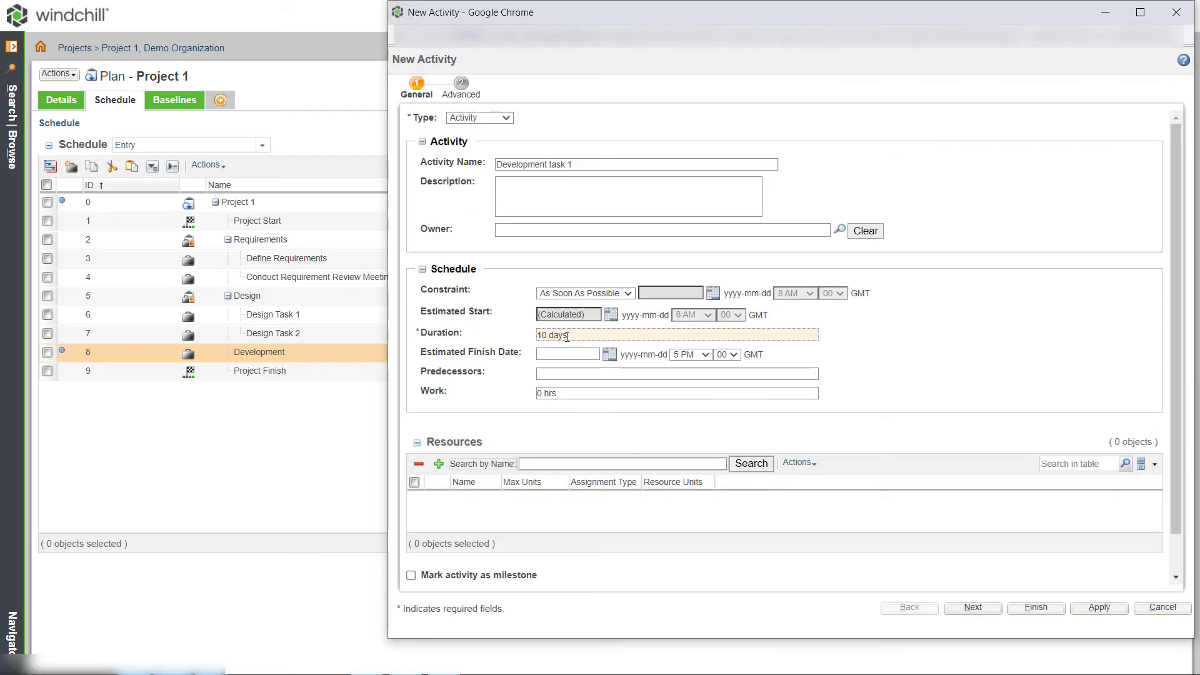
{"action": "left_click", "coordinate": [1030, 608]}
- Add Development Task 2 under Development, 10 days long, with predecessor 9
{"action": "right_click", "coordinate": [239, 350]}
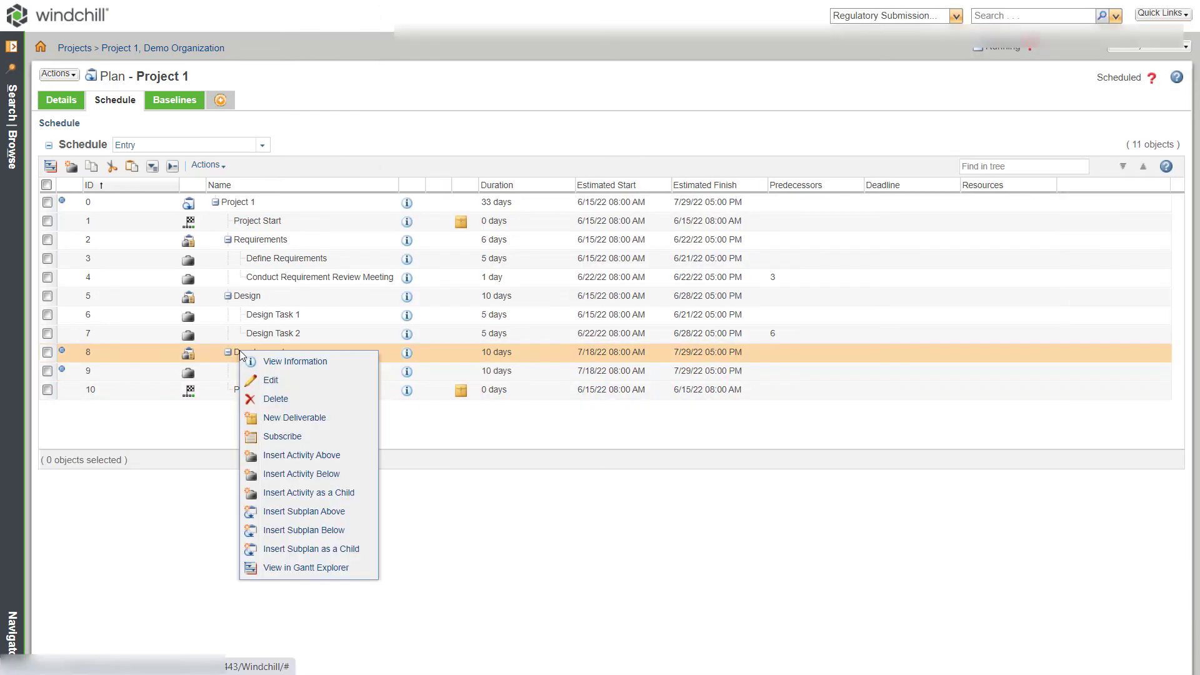
{"action": "left_click", "coordinate": [296, 502]}
{"action": "left_click", "coordinate": [525, 165]}
{"action": "triple_click", "coordinate": [550, 335]}
{"action": "type", "text": "10 days"}
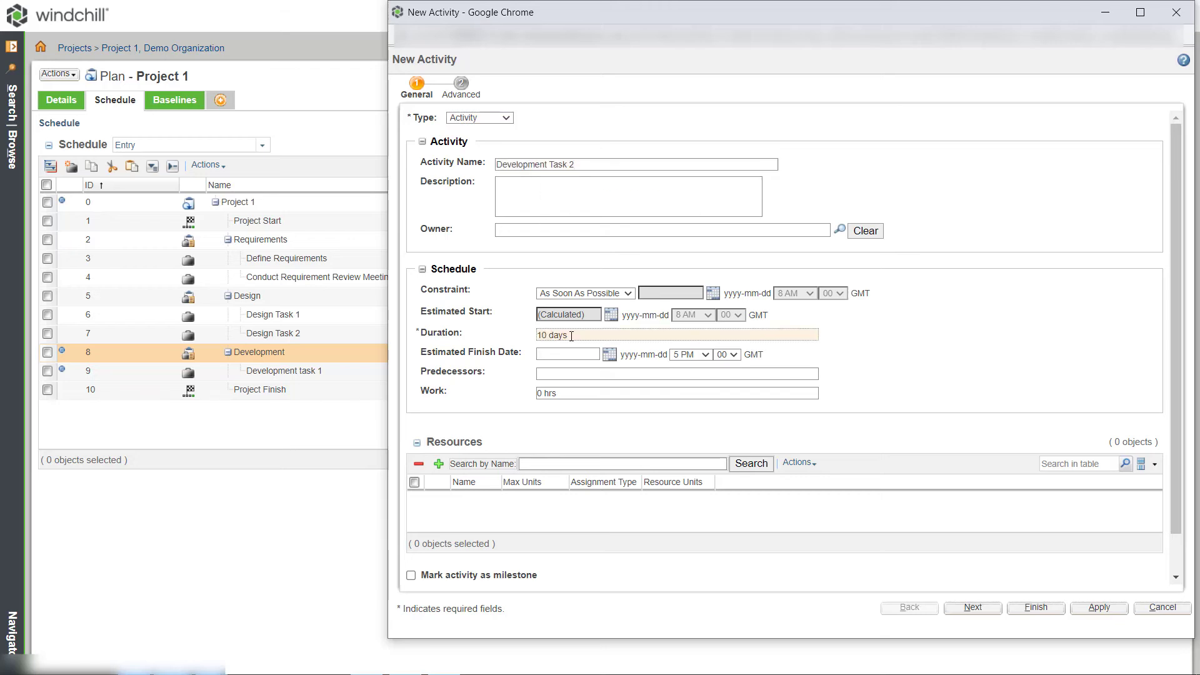
{"action": "left_click", "coordinate": [563, 373]}
{"action": "type", "text": "9"}
{"action": "left_click", "coordinate": [1036, 606]}
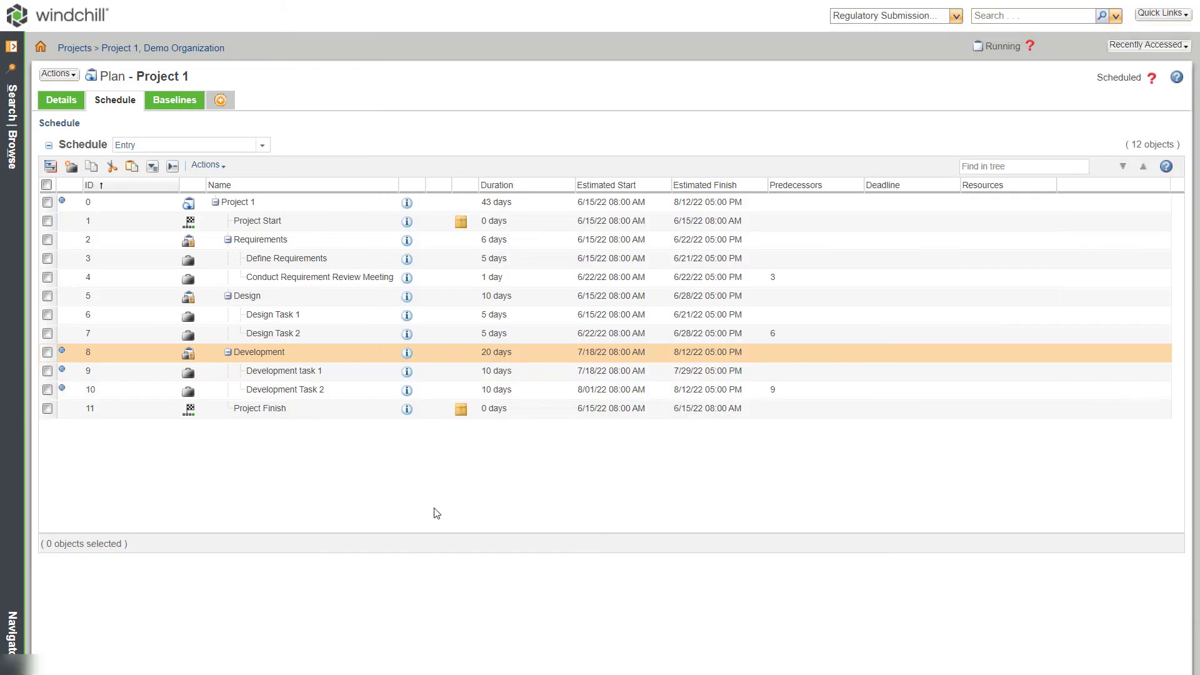
{"action": "left_click", "coordinate": [267, 410]}
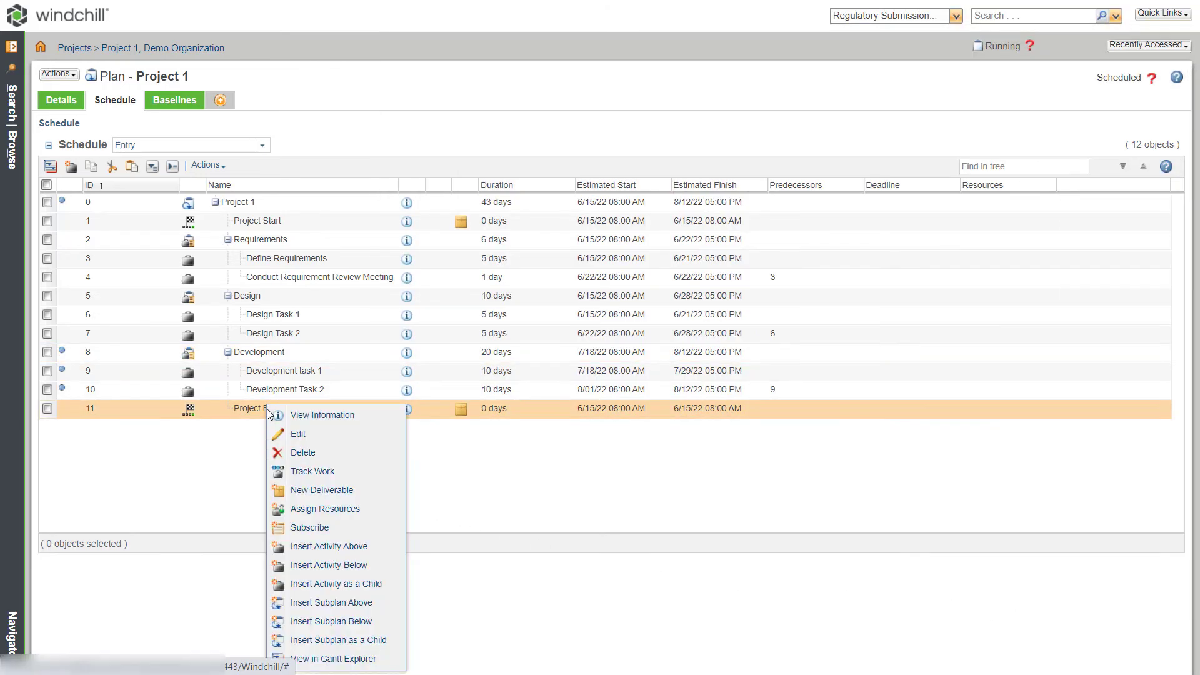
- Insert a Sign Off activity above Project Finish with the As Late As Possible constraint
{"action": "left_click", "coordinate": [318, 547]}
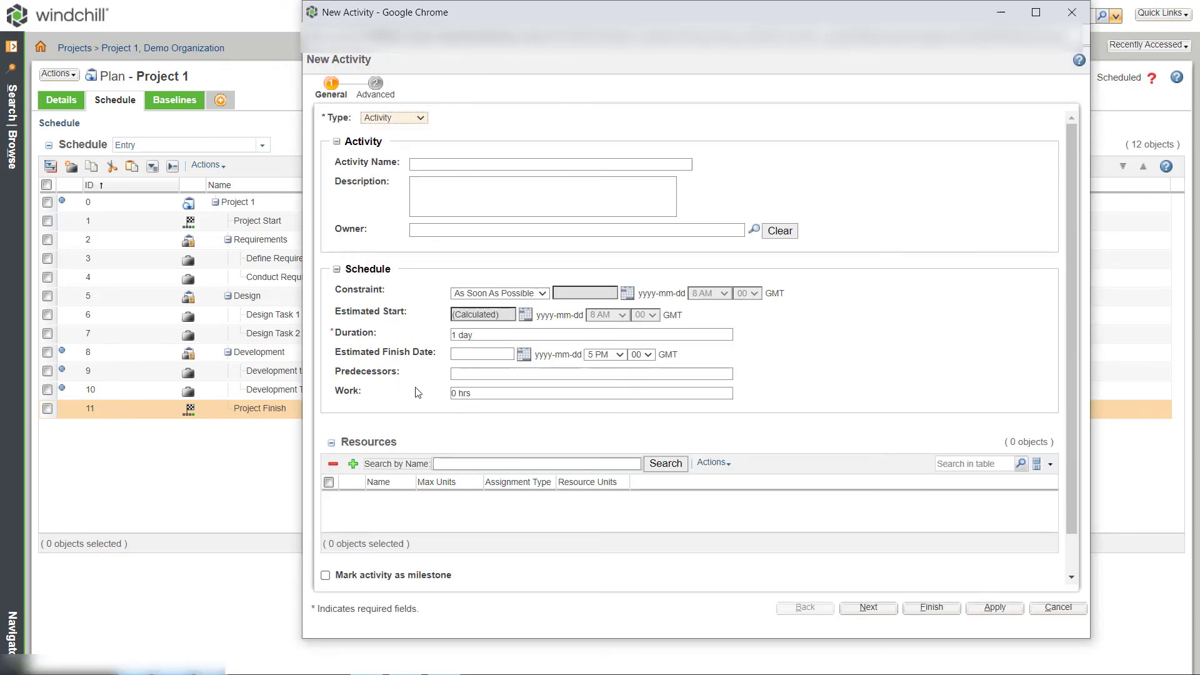
{"action": "left_click", "coordinate": [437, 164]}
{"action": "type", "text": "Sign Off"}
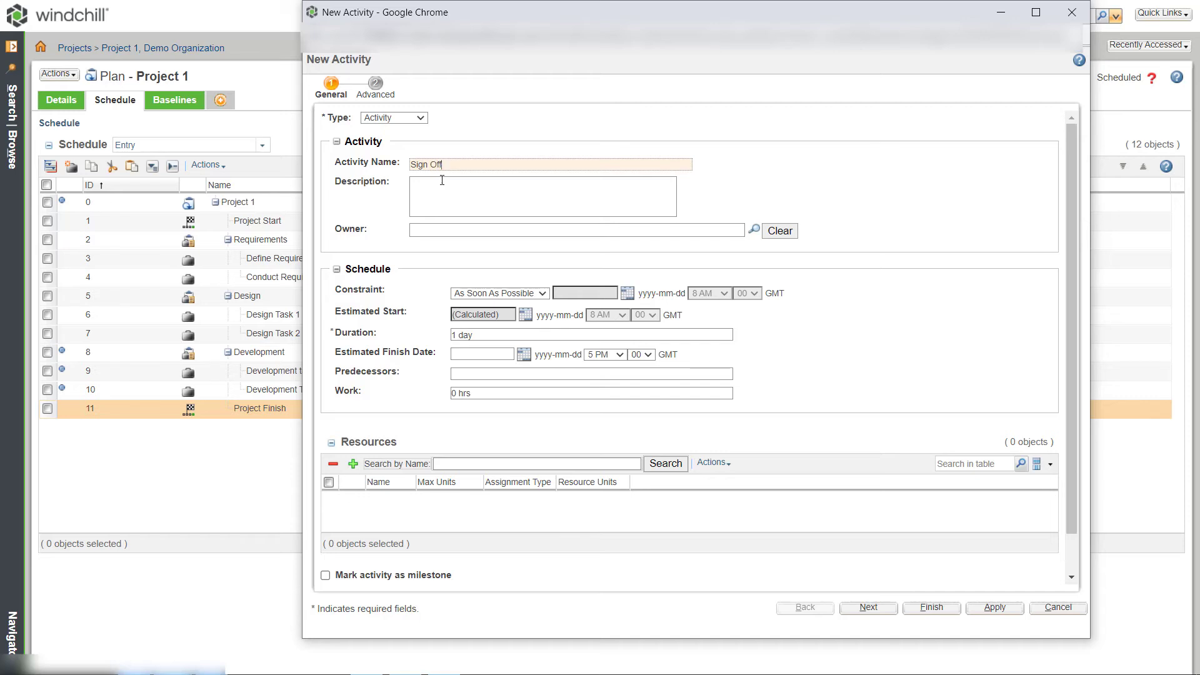
{"action": "left_click", "coordinate": [490, 293]}
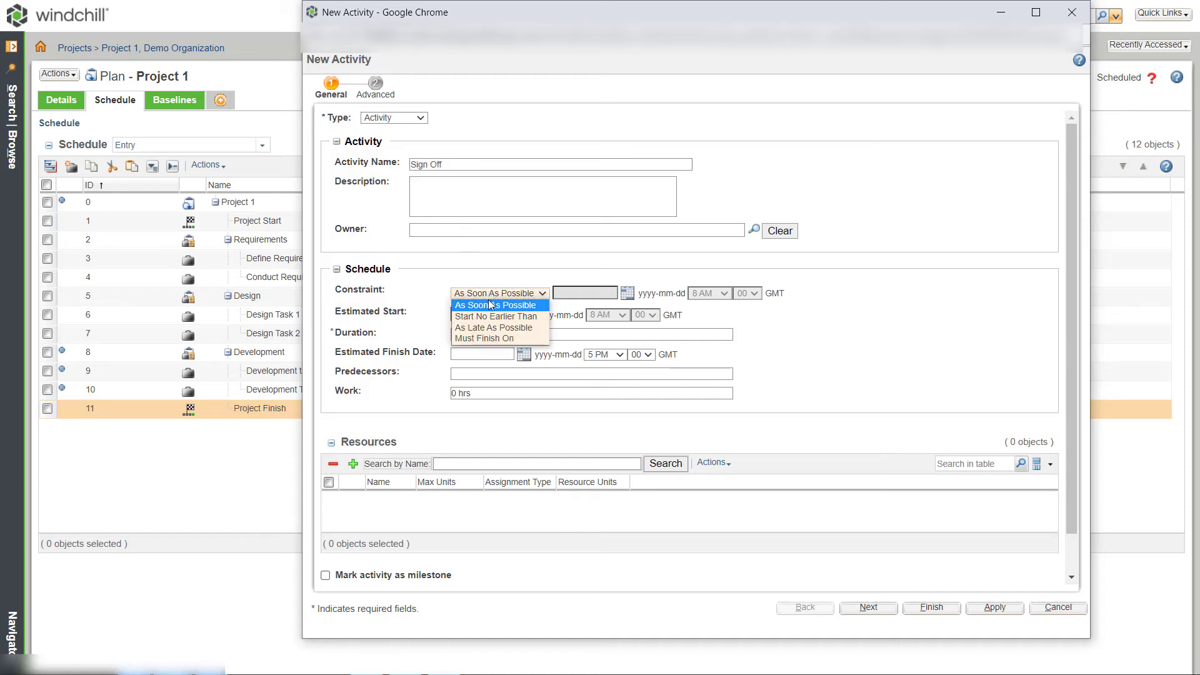
{"action": "left_click", "coordinate": [491, 331]}
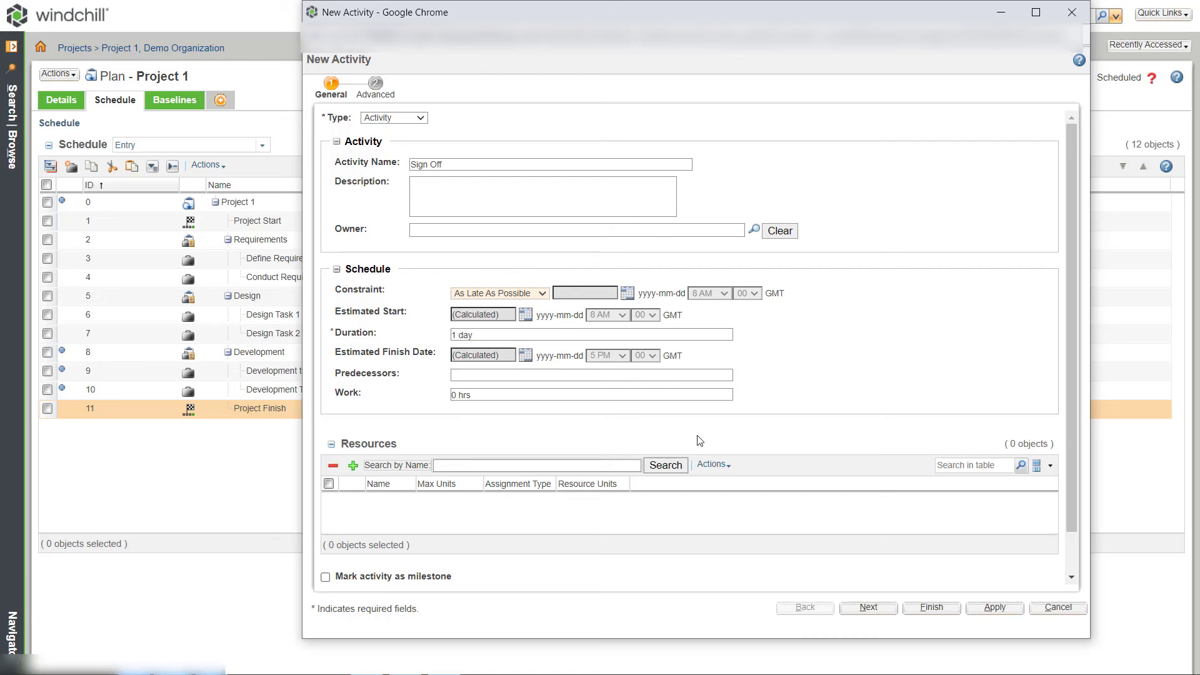
{"action": "left_click", "coordinate": [926, 609]}
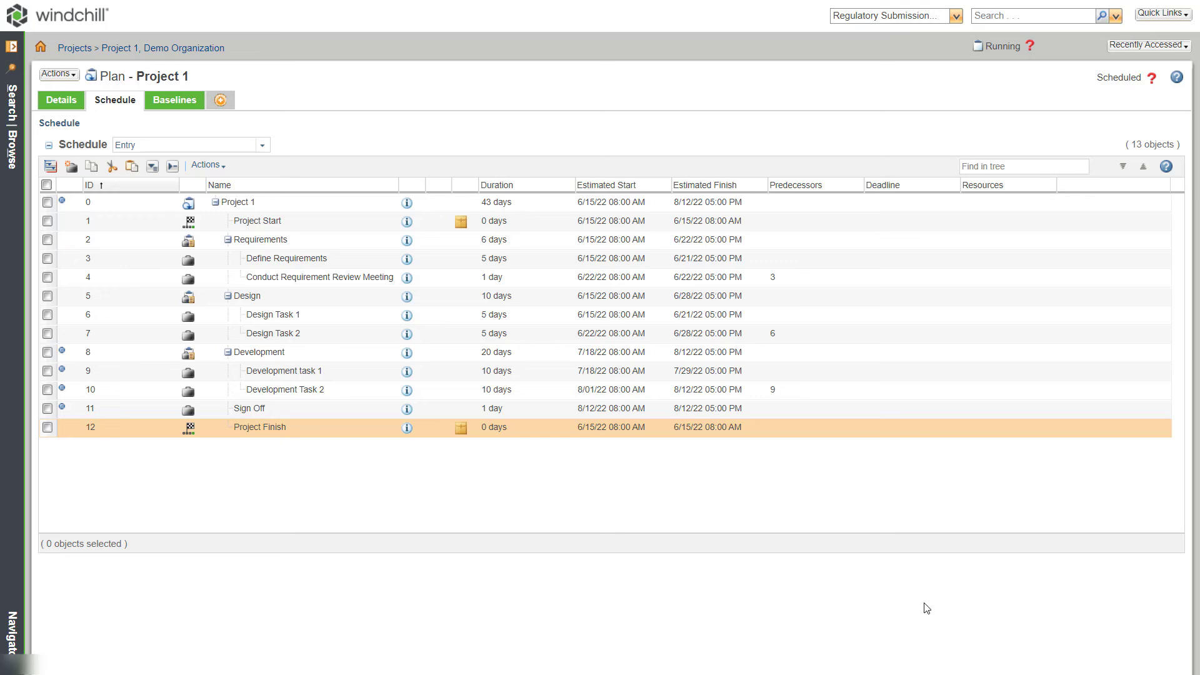
- Edit the Project Finish milestone so its predecessor is 11 (Sign Off)
{"action": "right_click", "coordinate": [311, 435]}
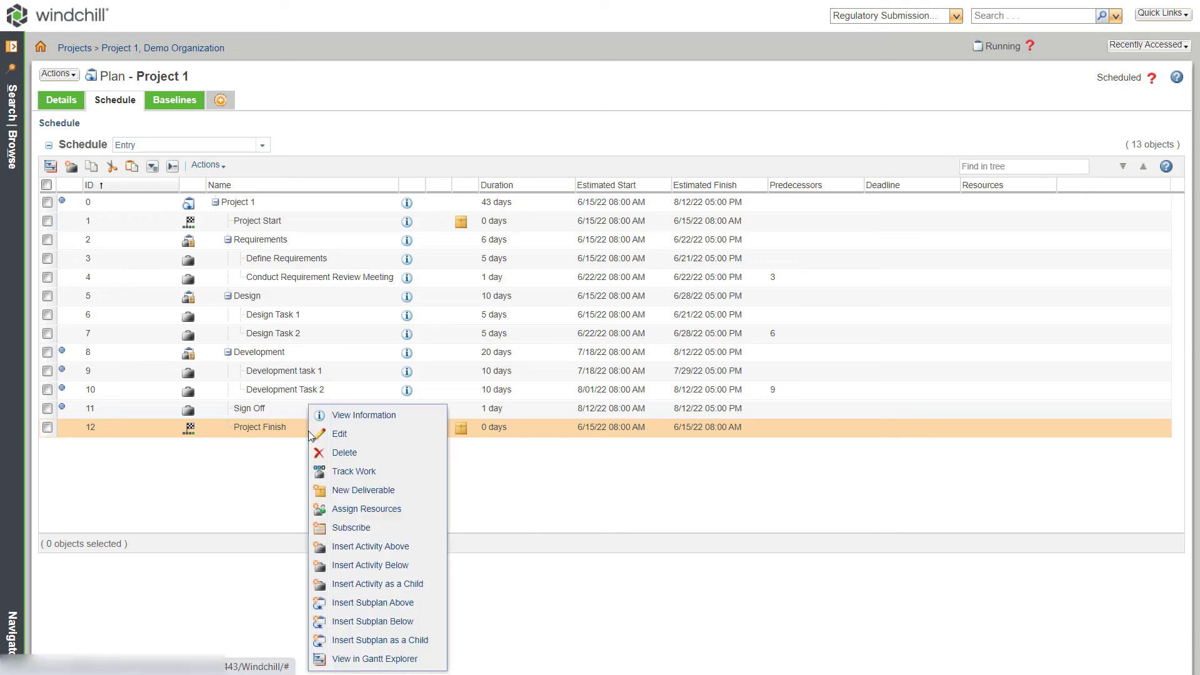
{"action": "left_click", "coordinate": [340, 434]}
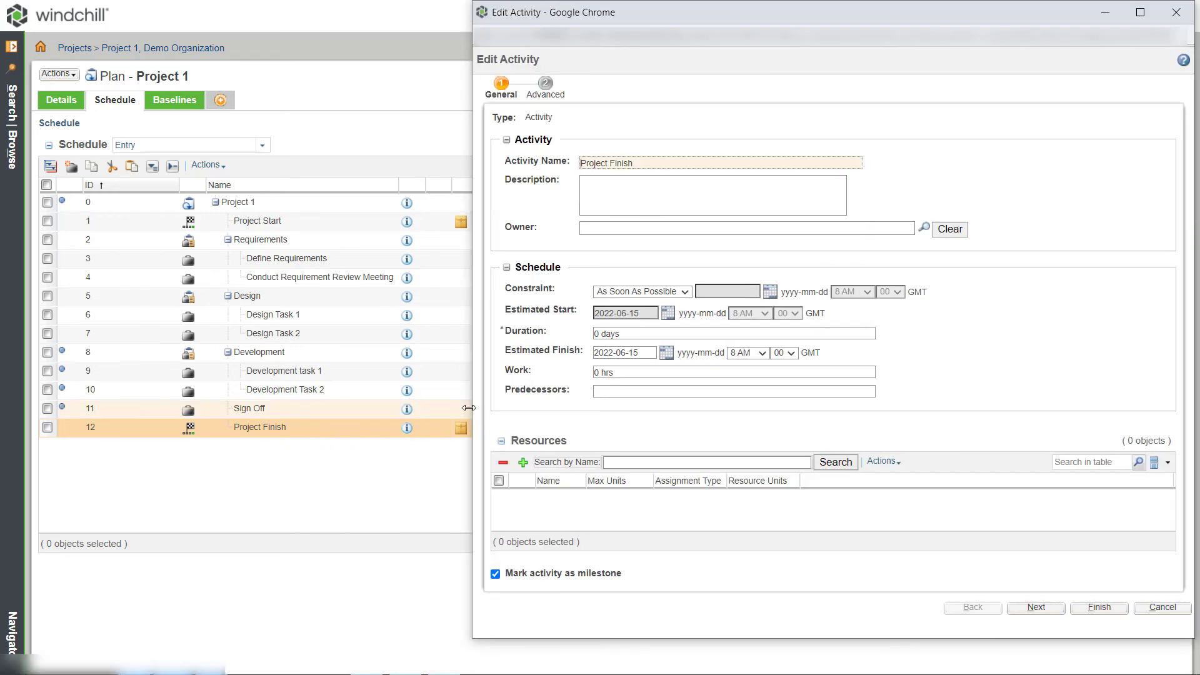
{"action": "left_click", "coordinate": [597, 391]}
{"action": "type", "text": "11"}
{"action": "key", "text": "Return"}
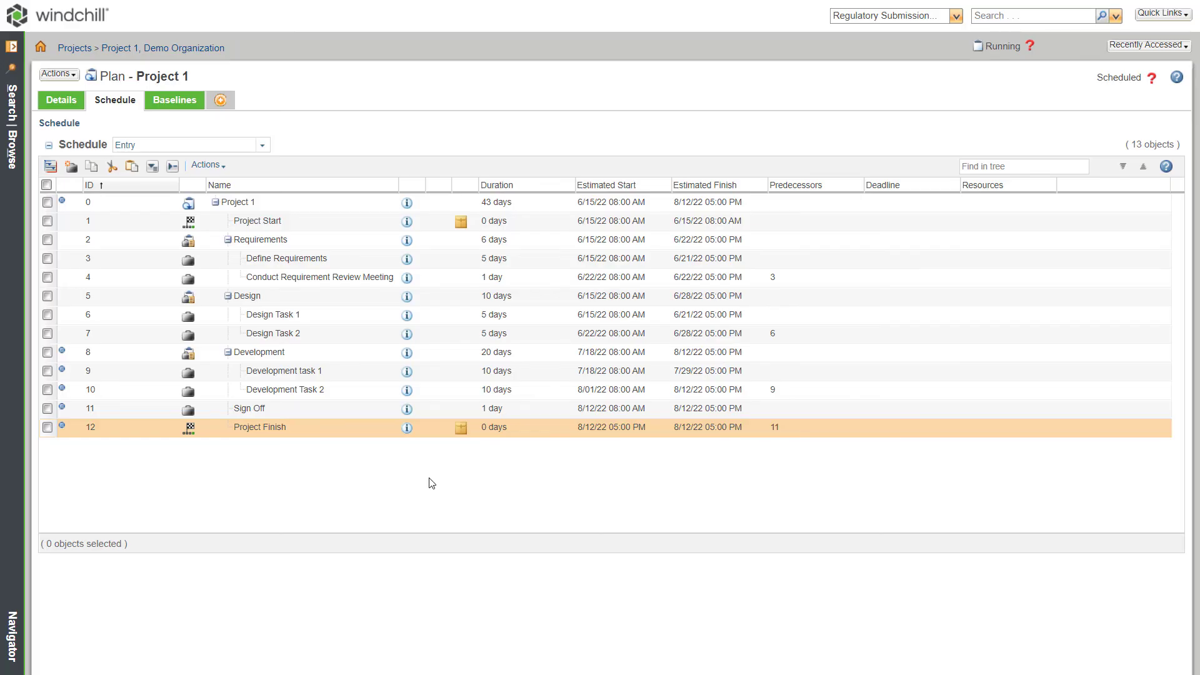
- Assign the demo user to Define Requirements as its single resource at 100% max units
{"action": "right_click", "coordinate": [338, 261]}
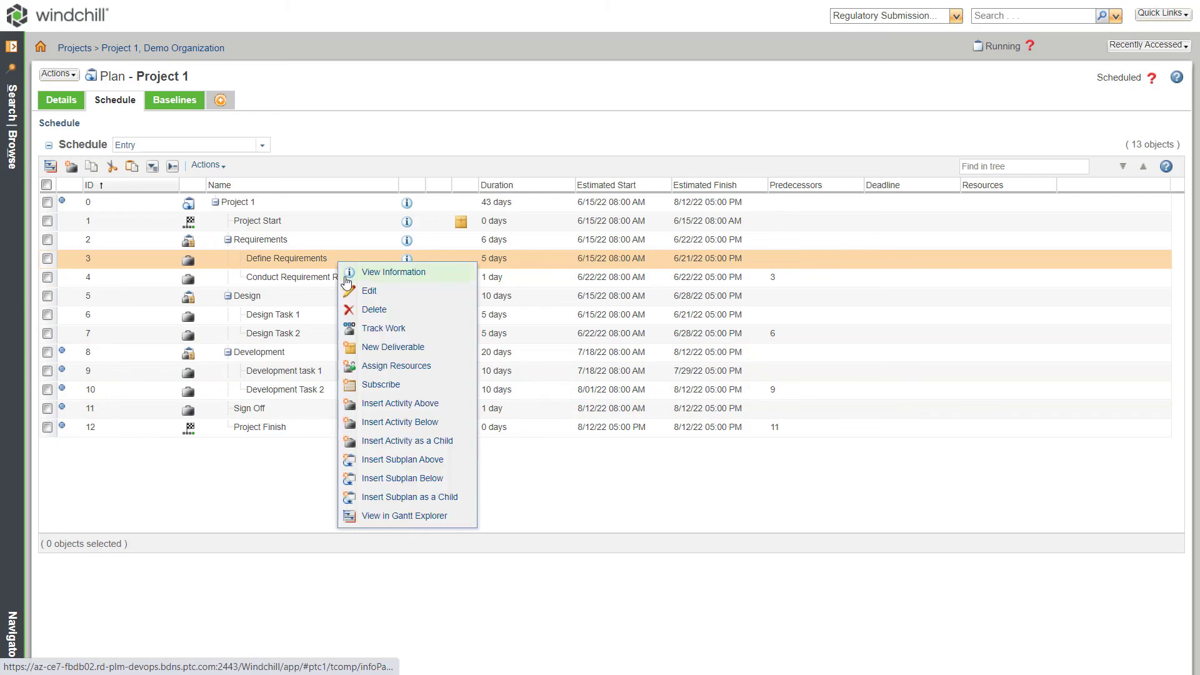
{"action": "left_click", "coordinate": [373, 367]}
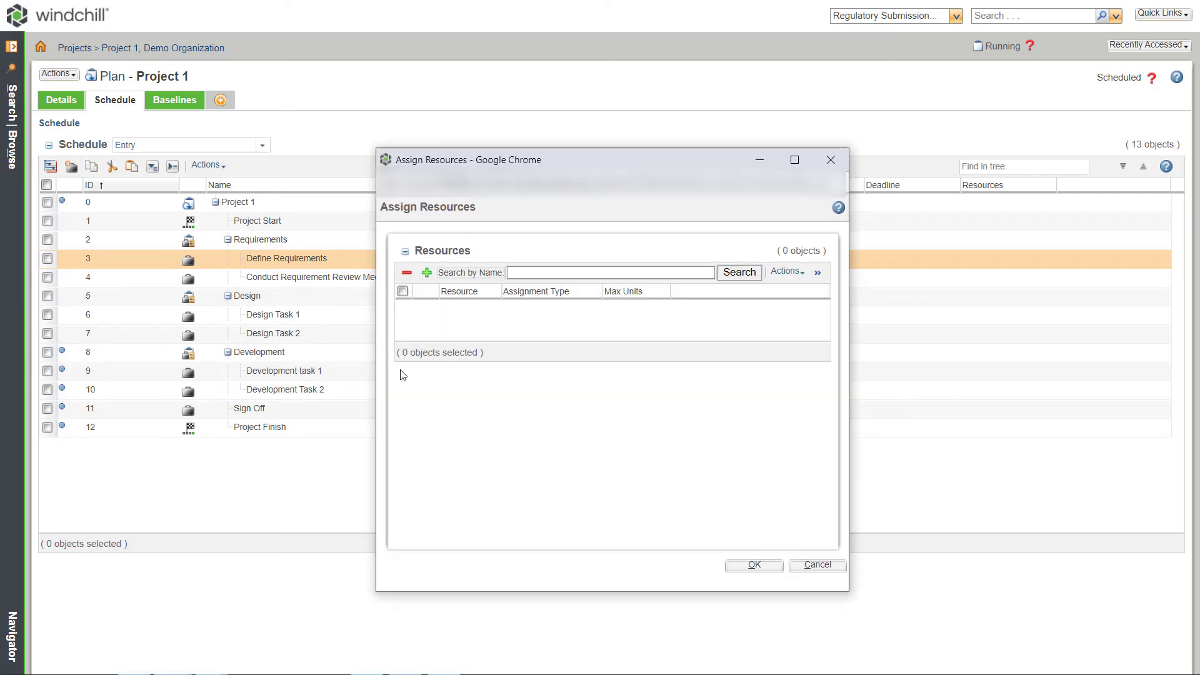
{"action": "left_click", "coordinate": [517, 273]}
{"action": "type", "text": "demo"}
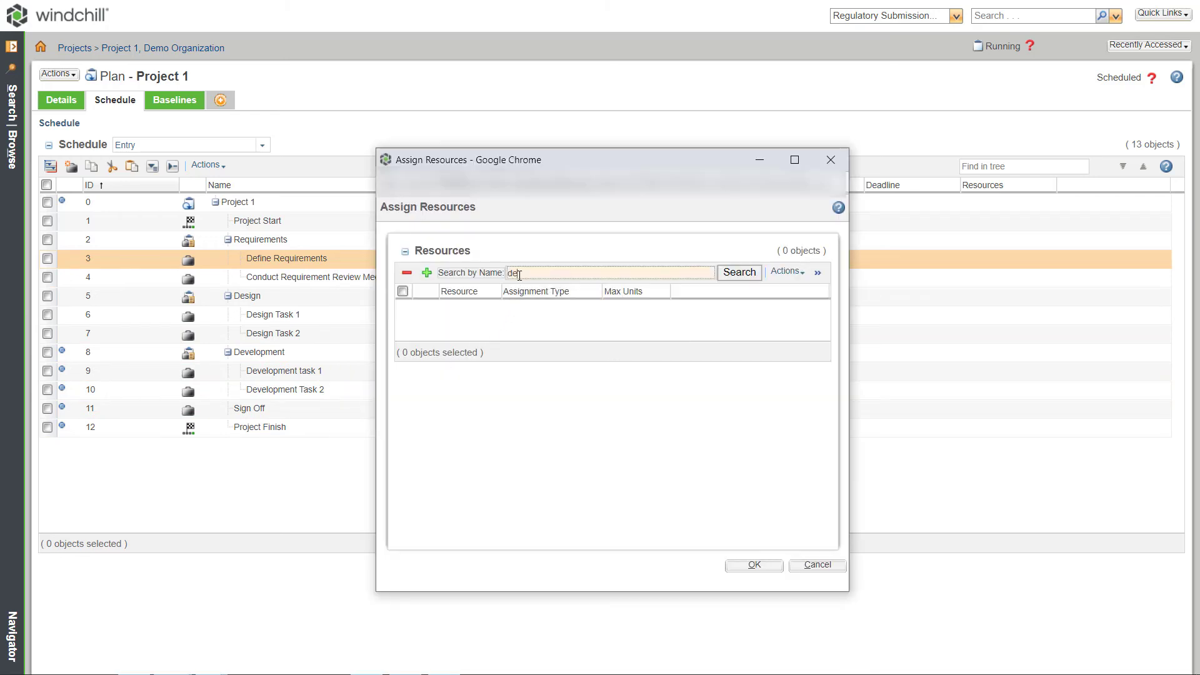
{"action": "left_click", "coordinate": [531, 287]}
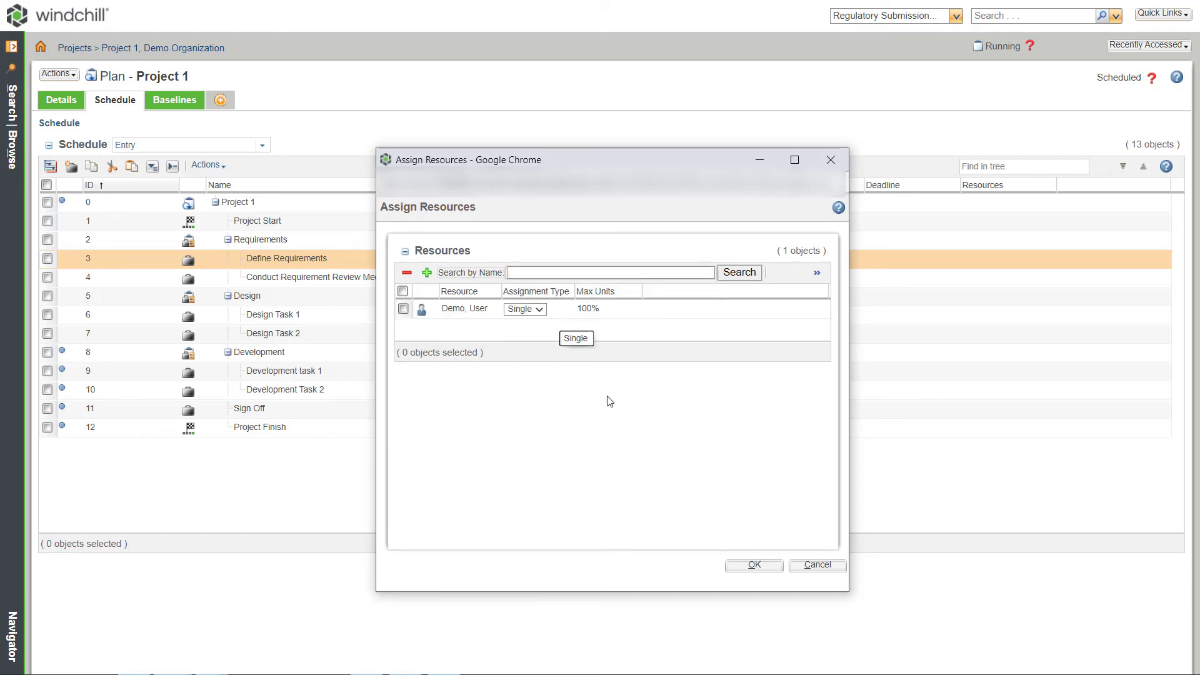
{"action": "left_click", "coordinate": [748, 565]}
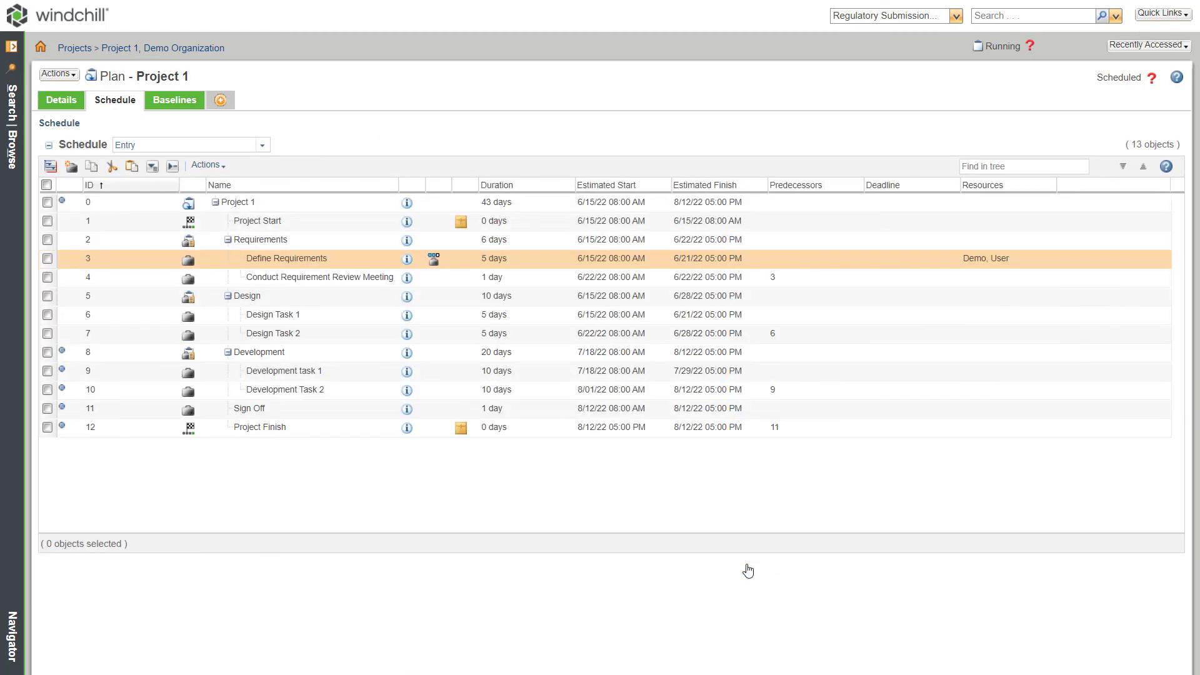
{"action": "left_click", "coordinate": [62, 202]}
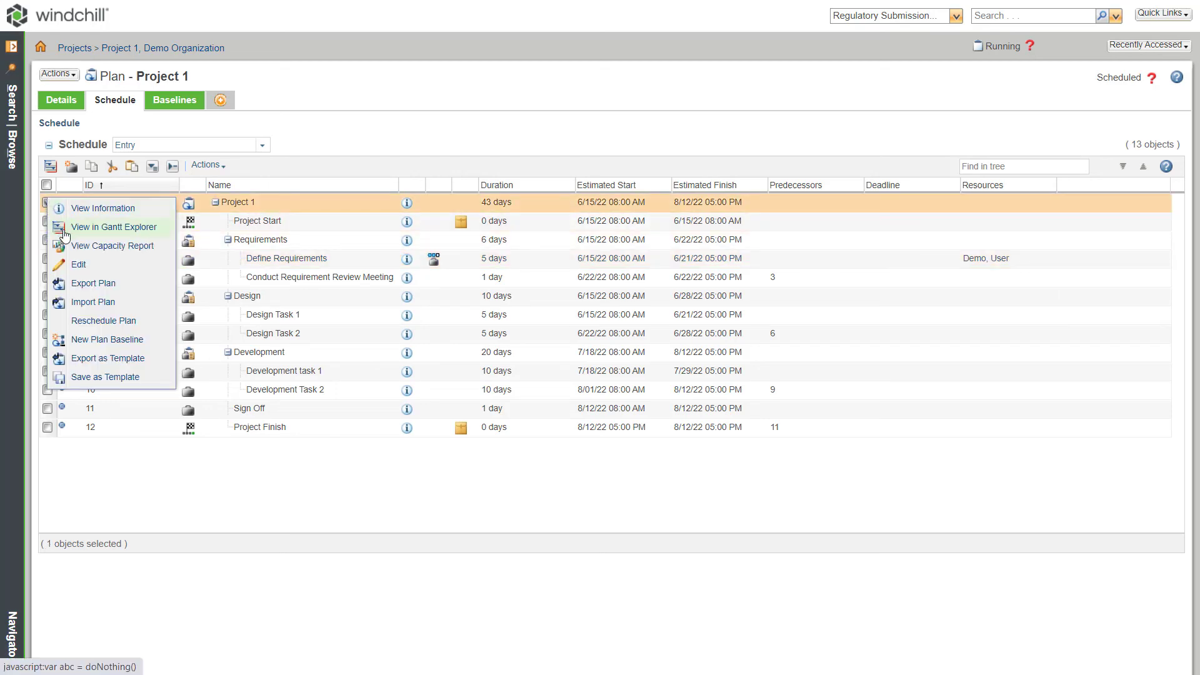
- Edit the Project 1 plan so Execution Control is Automatic, and save the change
{"action": "left_click", "coordinate": [76, 265]}
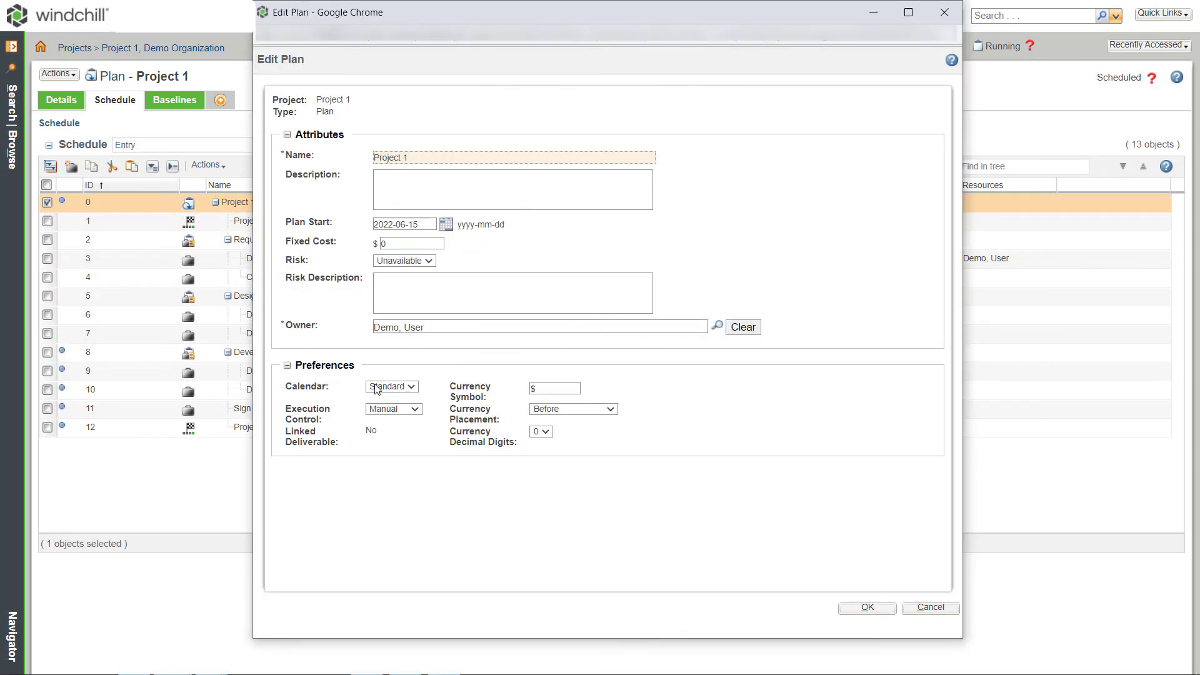
{"action": "left_click", "coordinate": [381, 409]}
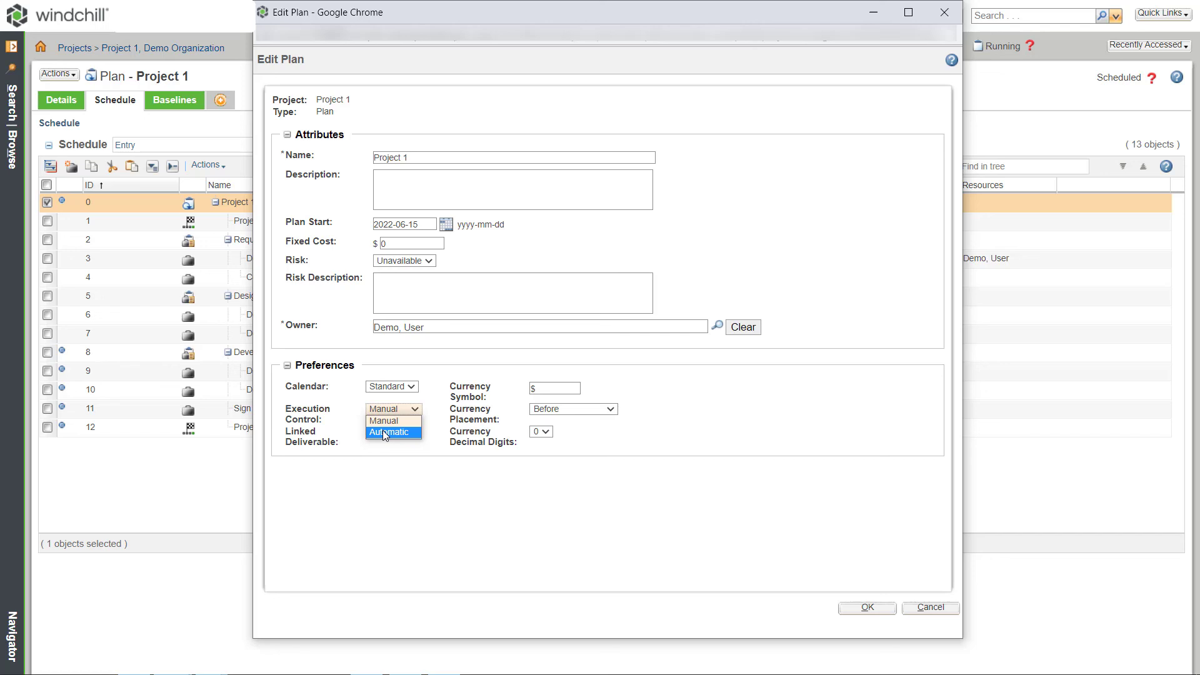
{"action": "left_click", "coordinate": [383, 433]}
{"action": "left_click", "coordinate": [861, 608]}
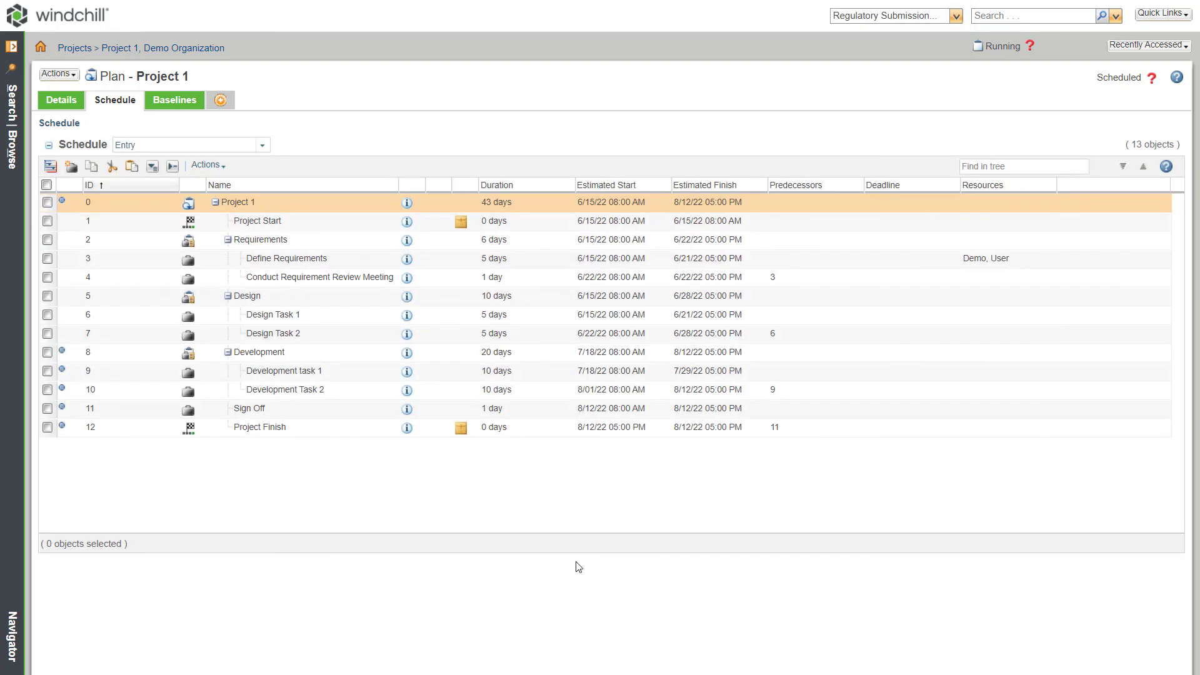
- Start execution on the Project 1 plan and confirm, making its status In Process
{"action": "left_click", "coordinate": [47, 207]}
{"action": "right_click", "coordinate": [48, 208]}
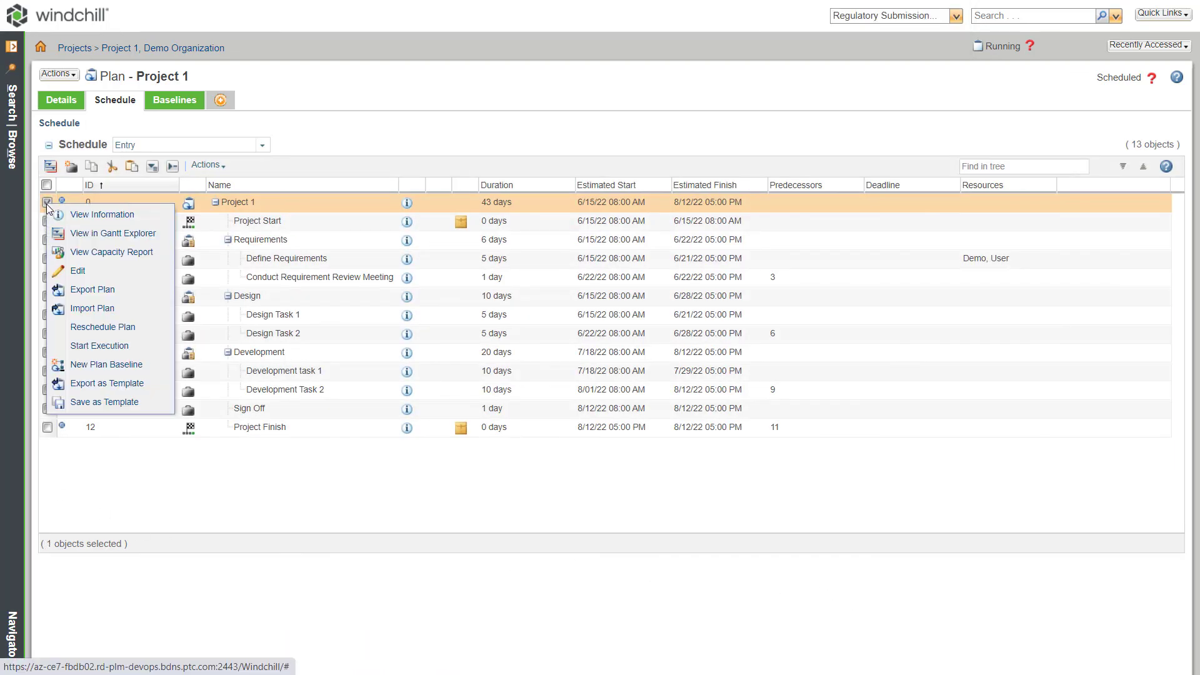
{"action": "left_click", "coordinate": [78, 353]}
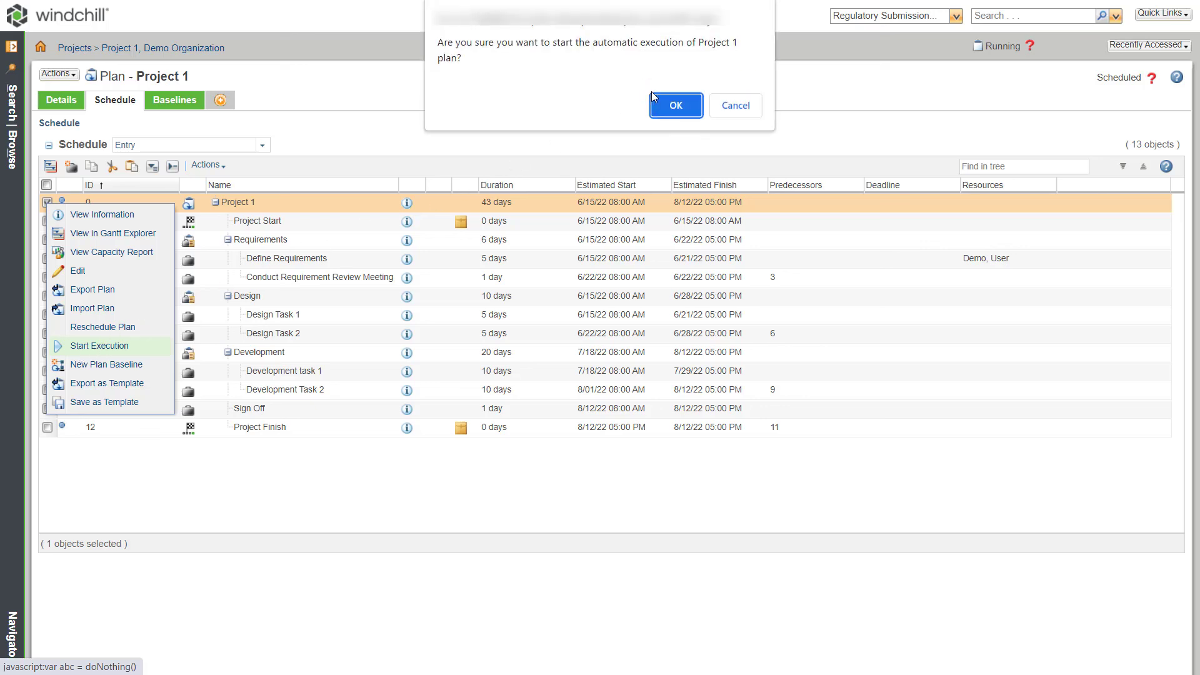
{"action": "left_click", "coordinate": [666, 105]}
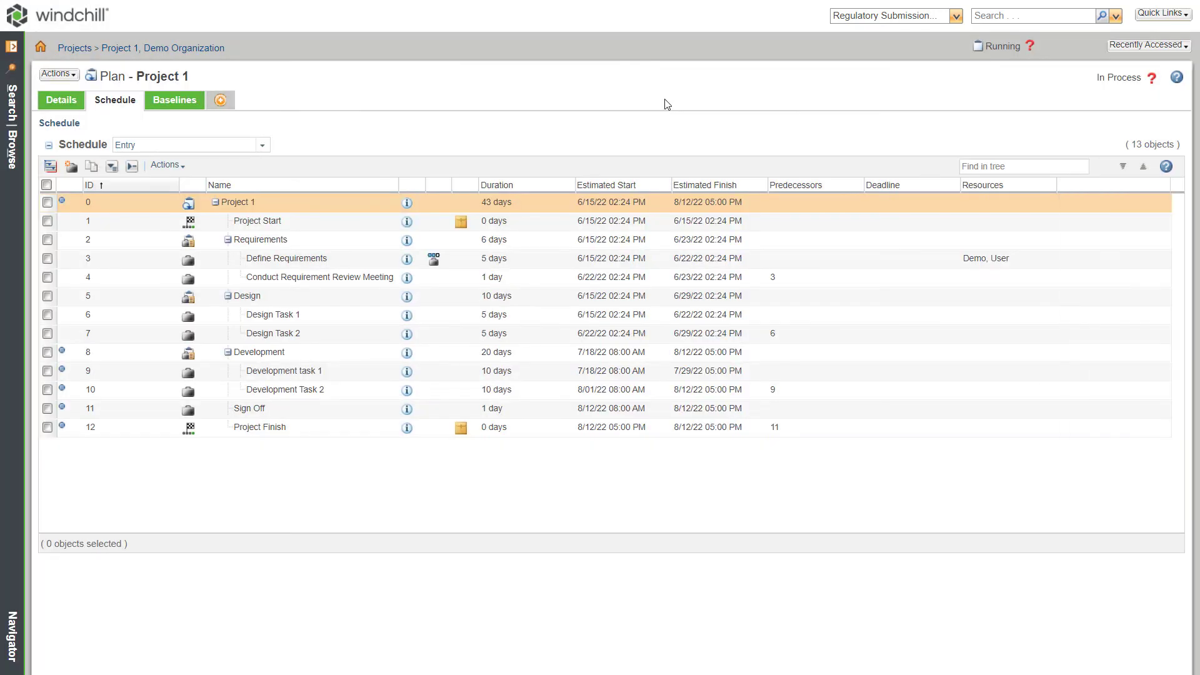